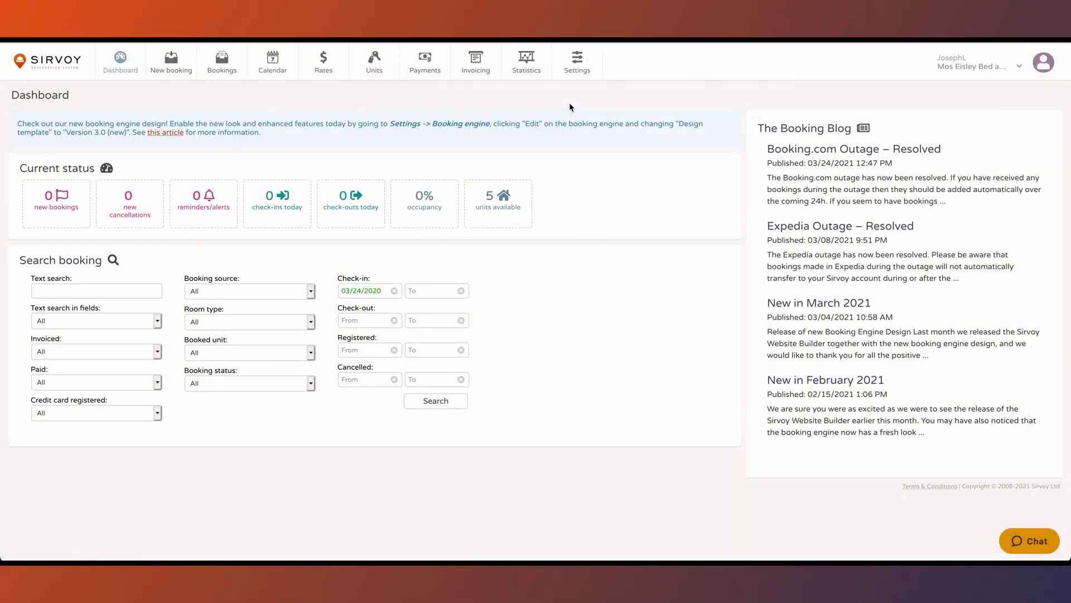
Go to Settings and open the Booking engine page from the left sidebar
{"action": "left_click", "coordinate": [576, 63]}
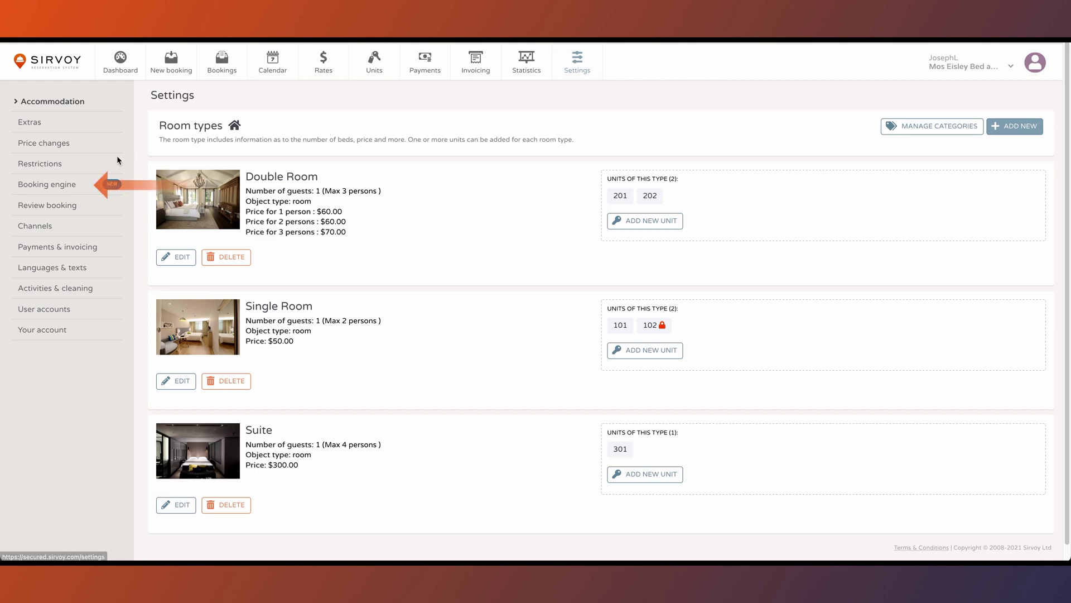
{"action": "left_click", "coordinate": [65, 187]}
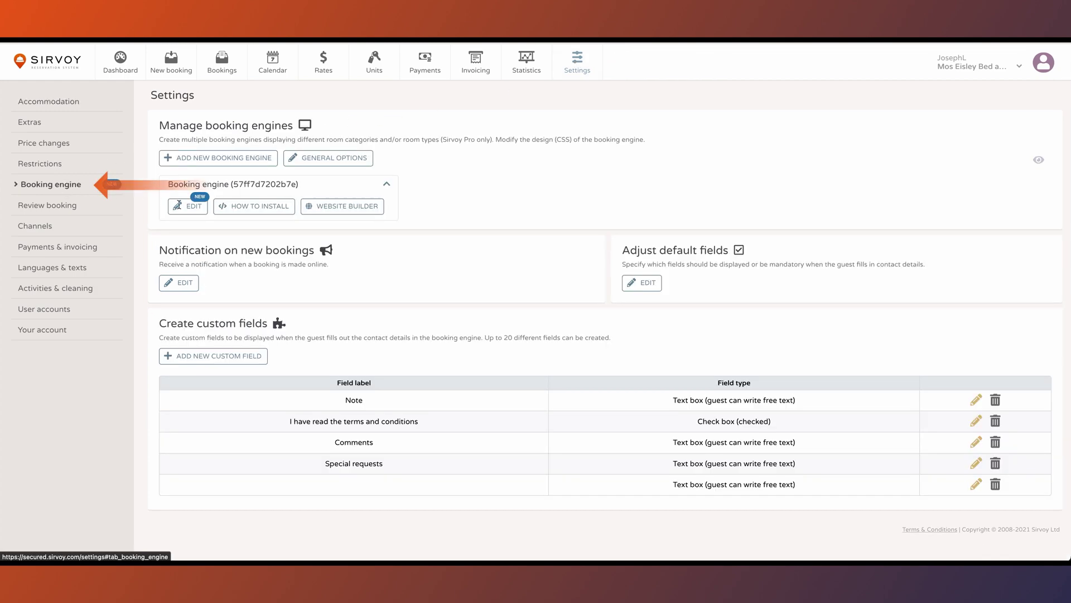
Show the booking engine installation instructions for a stand-alone page and select its URL
{"action": "left_click", "coordinate": [248, 212]}
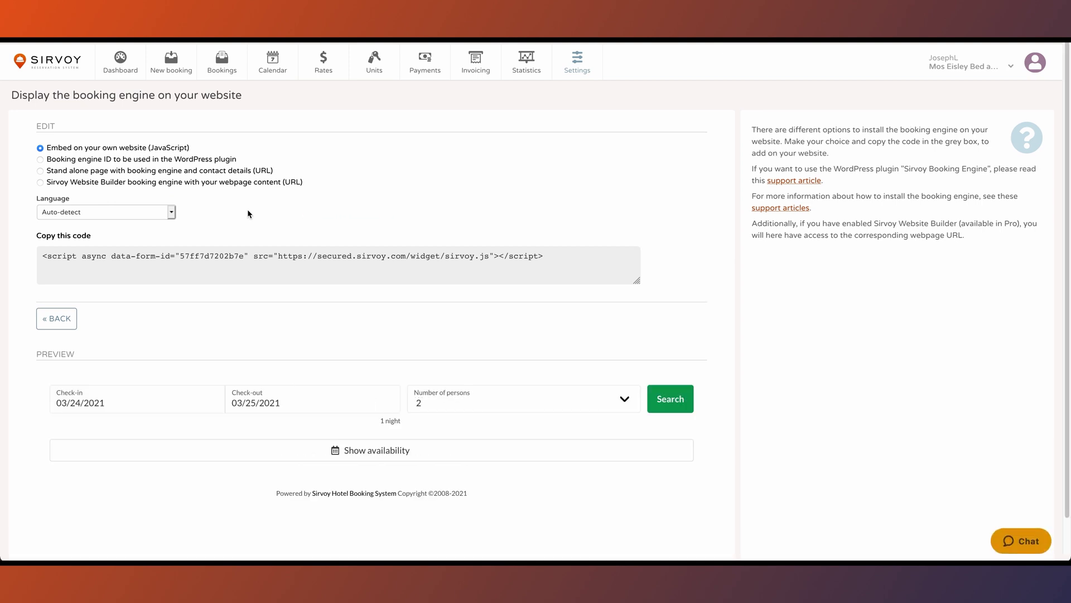
{"action": "left_click", "coordinate": [213, 174]}
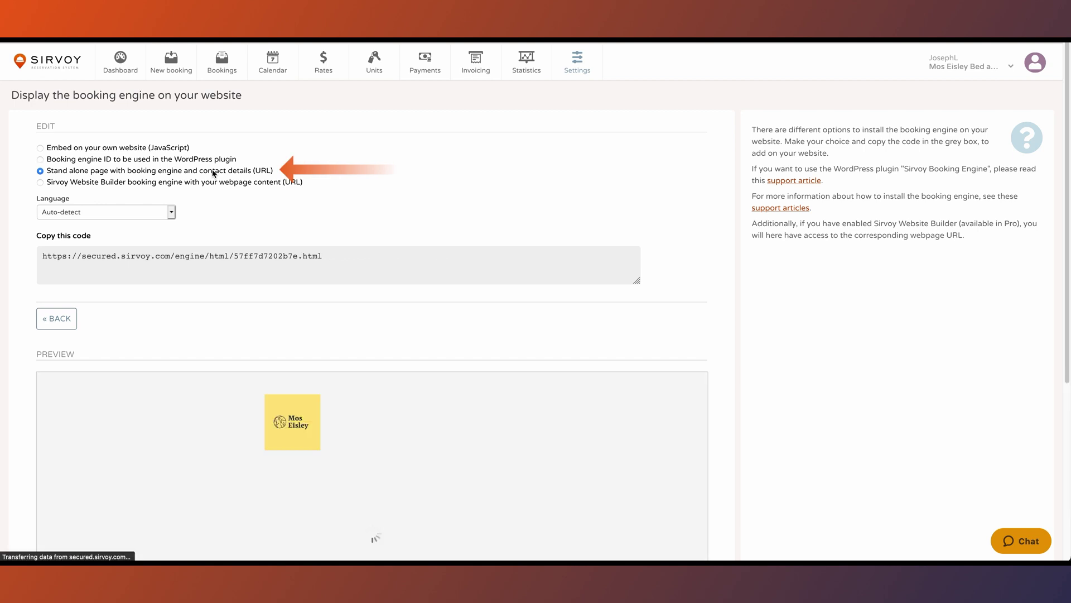
{"action": "triple_click", "coordinate": [249, 256]}
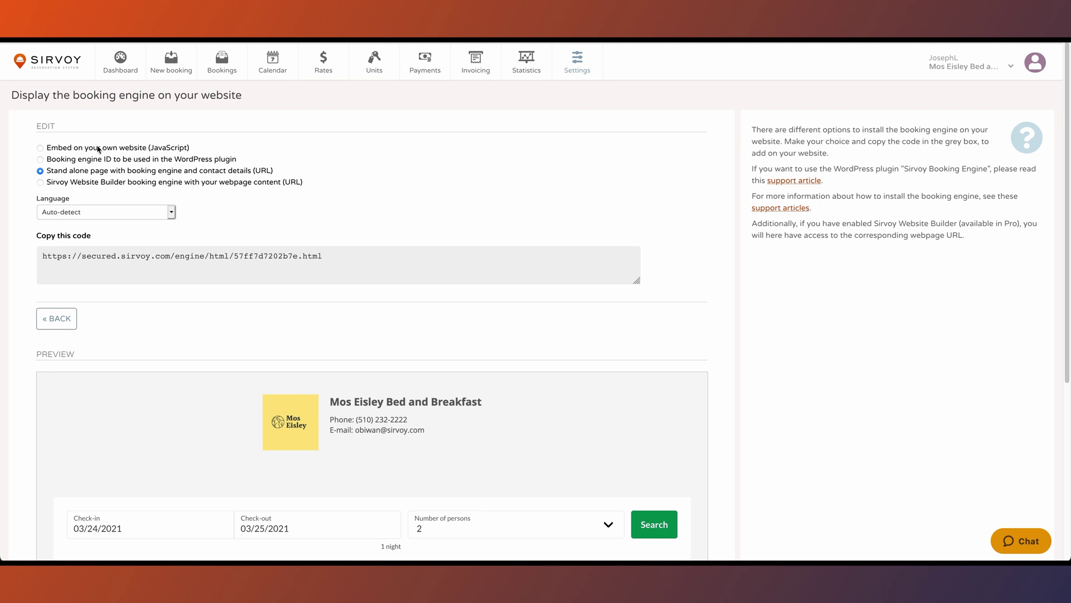
Copy the JavaScript embed code from the 'Embed on your own website' option
{"action": "left_click", "coordinate": [97, 150]}
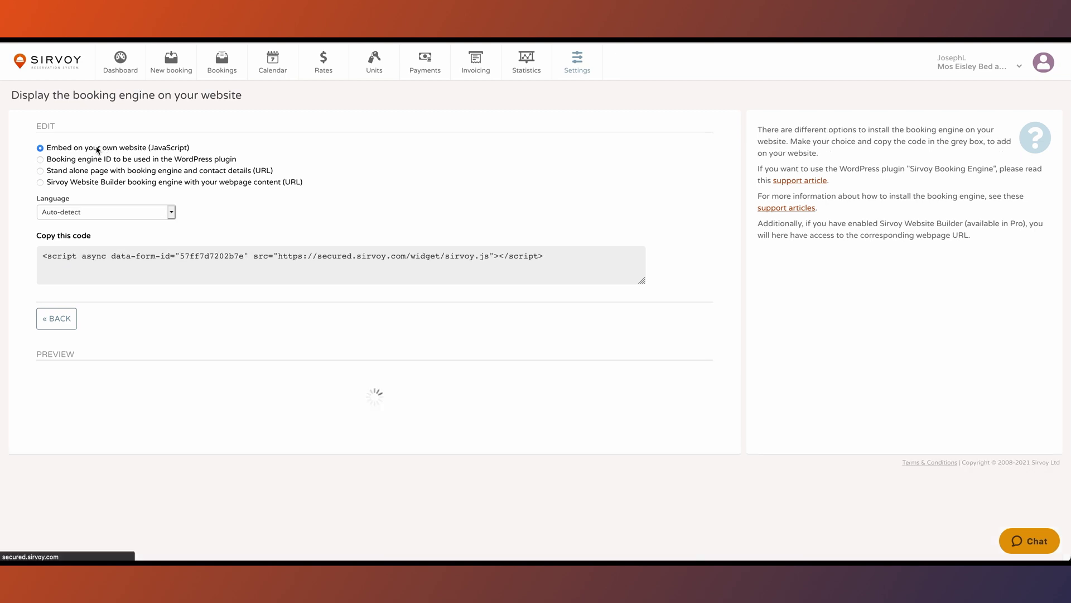
{"action": "left_click", "coordinate": [345, 257]}
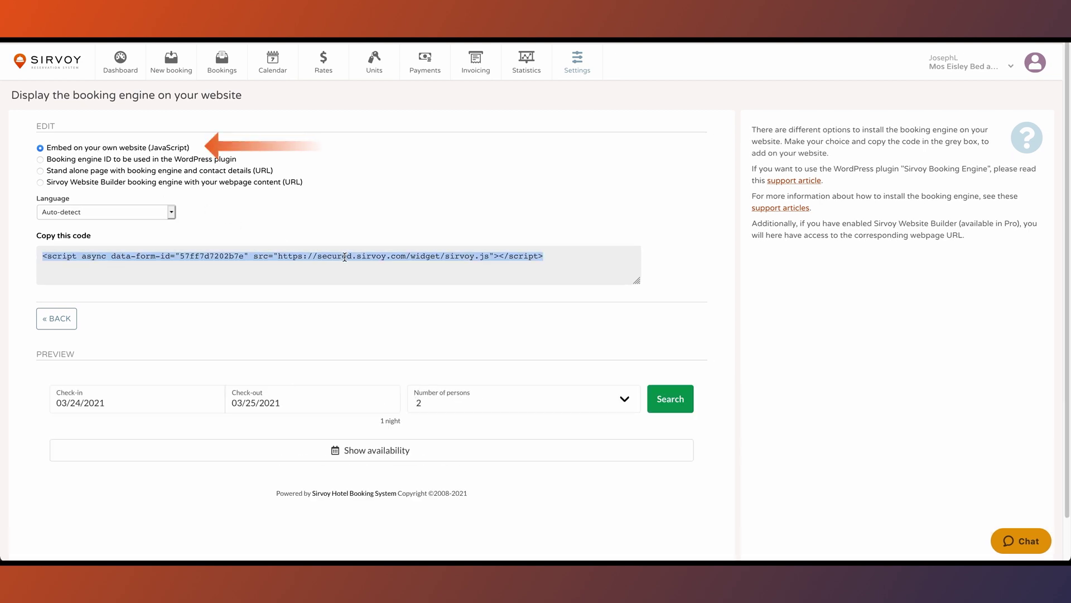
{"action": "right_click", "coordinate": [345, 256]}
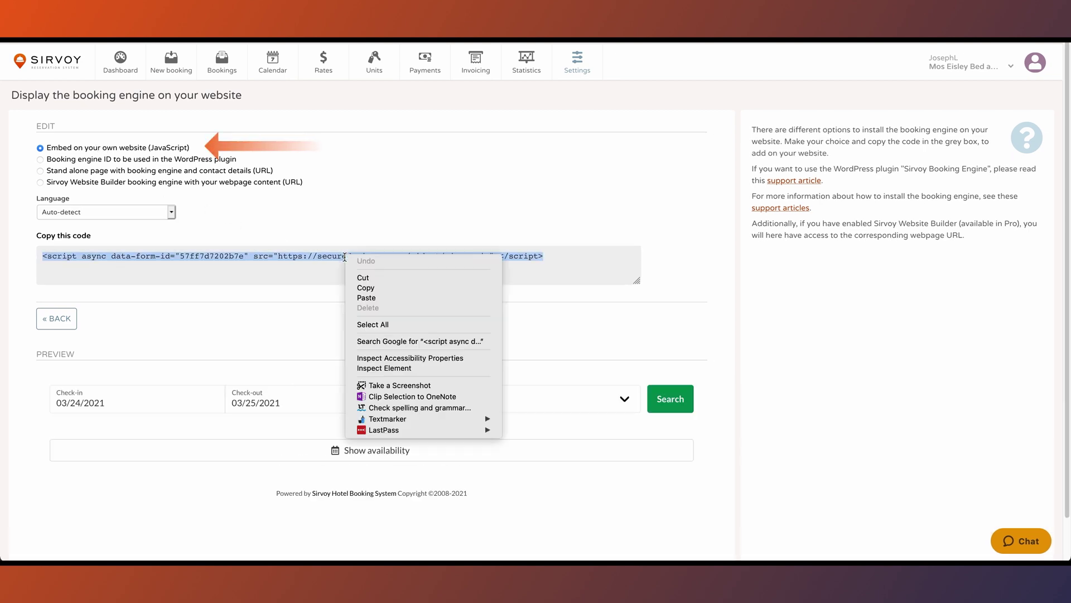
{"action": "left_click", "coordinate": [371, 288]}
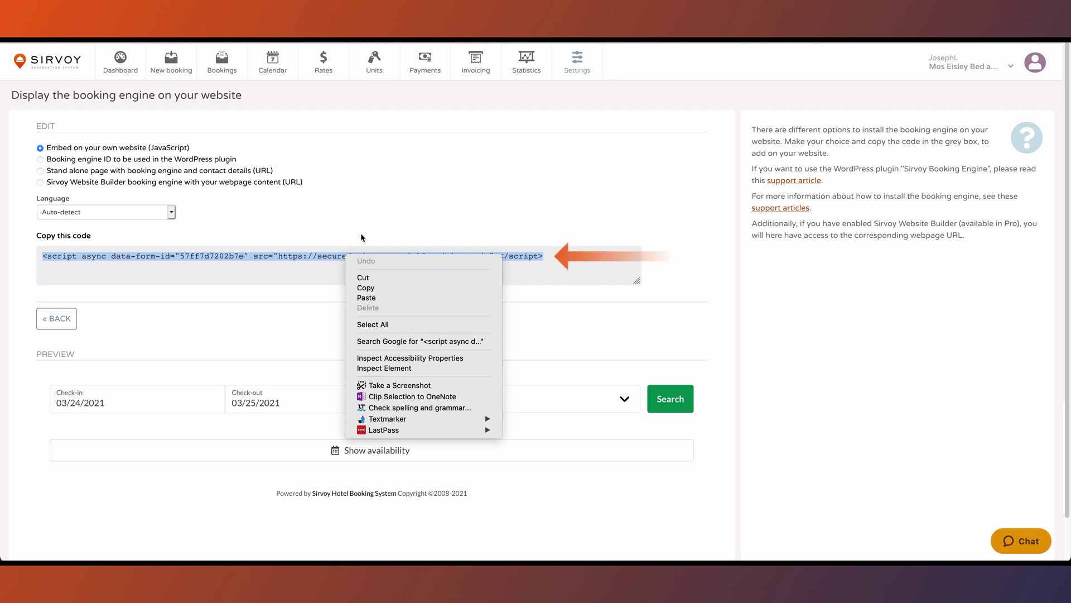
{"action": "left_click", "coordinate": [358, 228]}
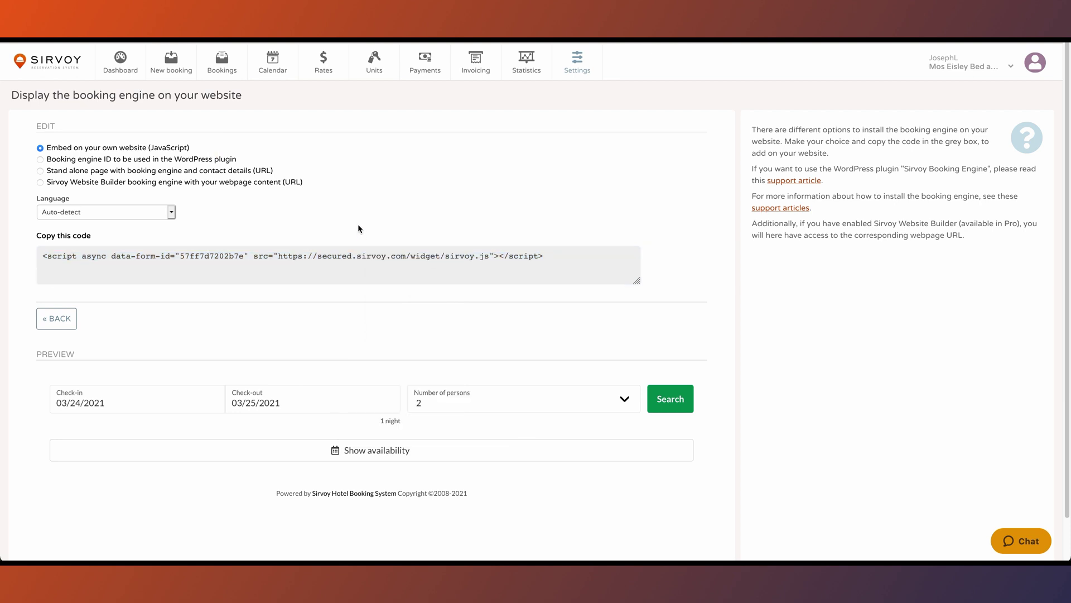
Select the Sirvoy Website Builder option and highlight its sirvoy.me site address
{"action": "double_click", "coordinate": [865, 169]}
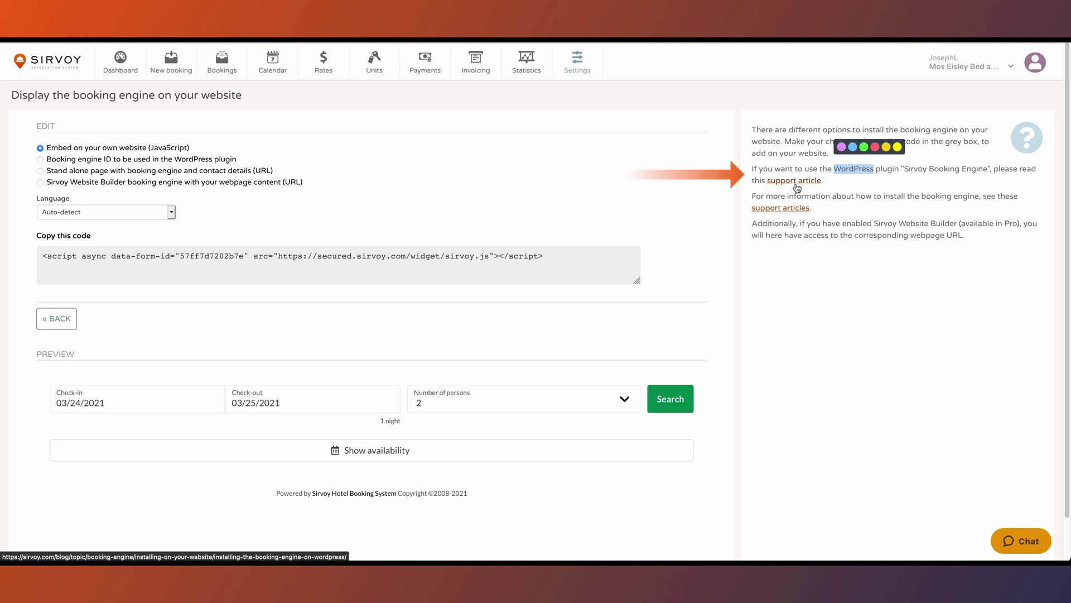
{"action": "left_click", "coordinate": [674, 184]}
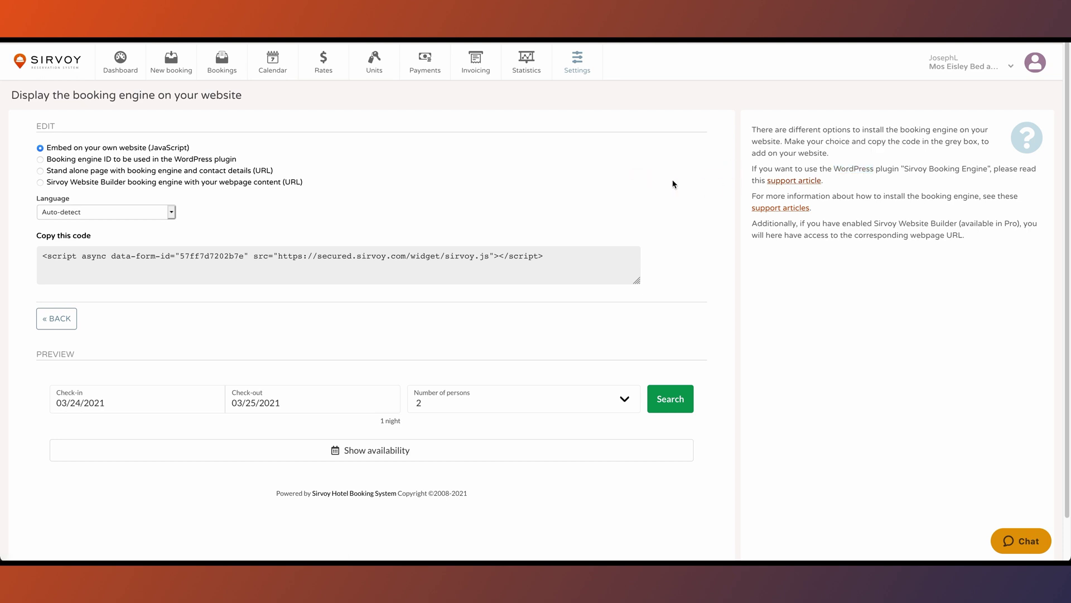
{"action": "left_click", "coordinate": [199, 182]}
{"action": "left_click", "coordinate": [153, 260]}
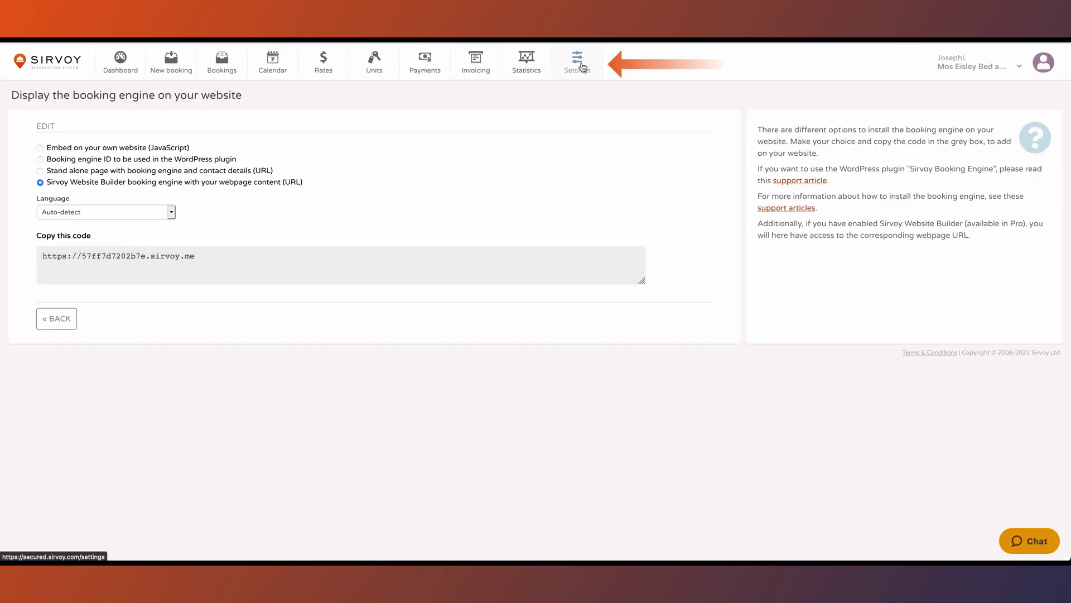
{"action": "left_click", "coordinate": [583, 67]}
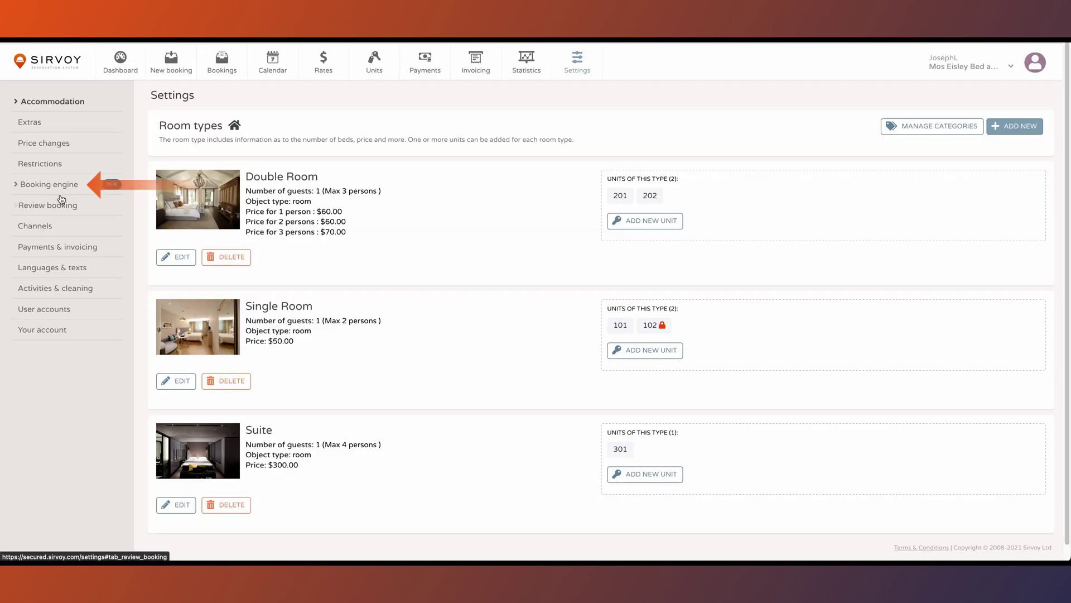
Open the Website Builder from Booking engine settings and view the Home and About Us editors
{"action": "left_click", "coordinate": [64, 185]}
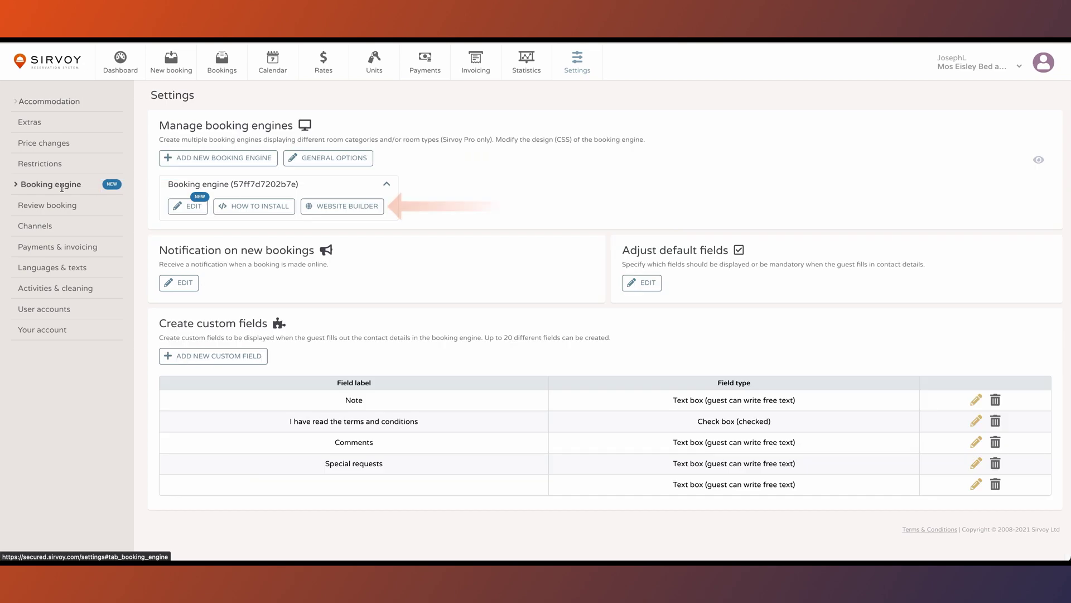
{"action": "left_click", "coordinate": [348, 208]}
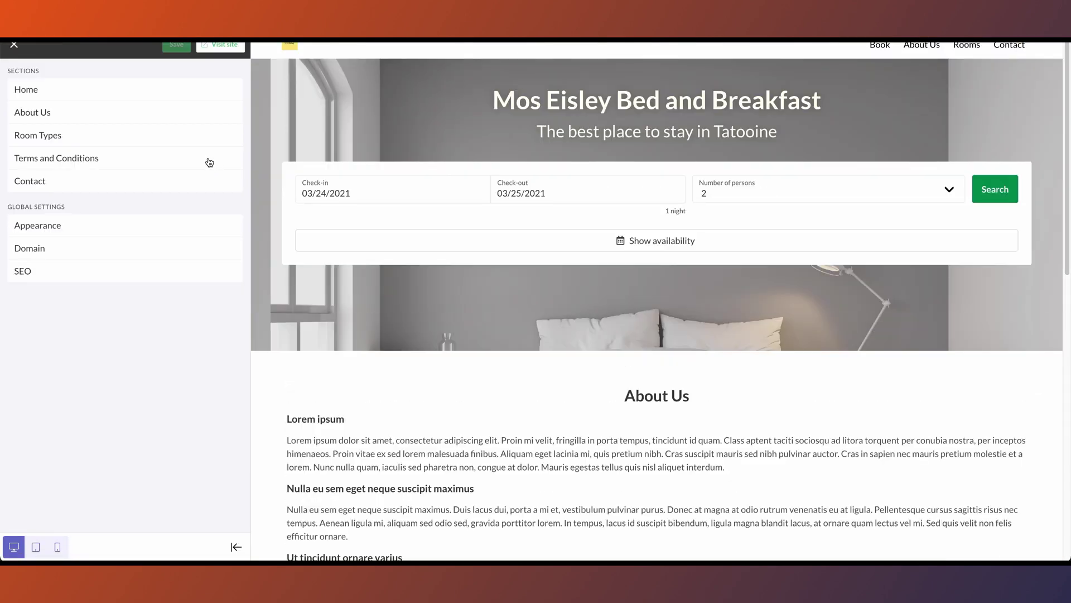
{"action": "left_click", "coordinate": [139, 91]}
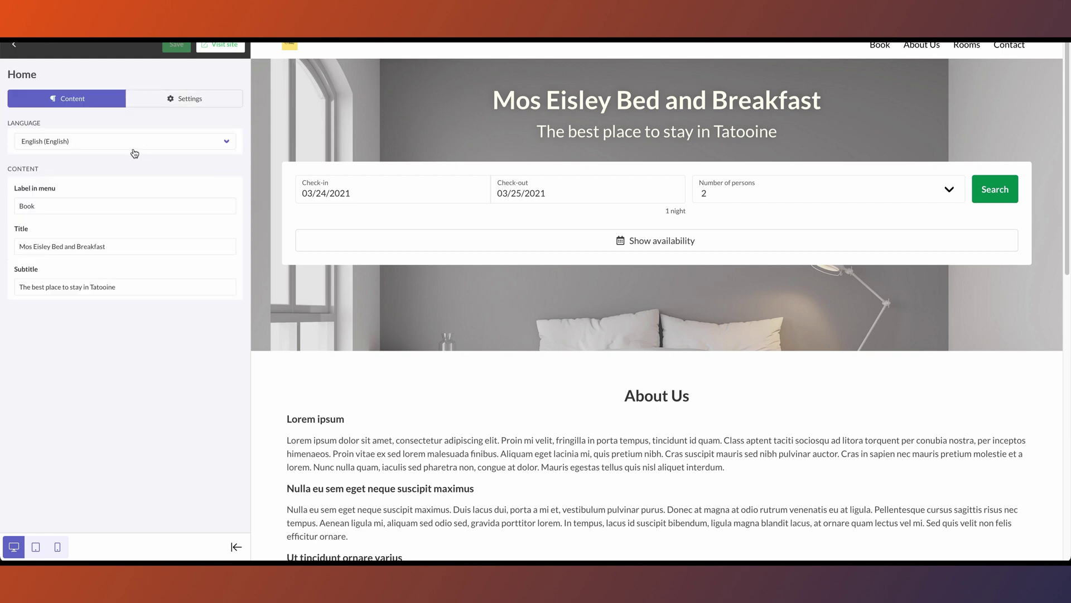
{"action": "left_click", "coordinate": [14, 50]}
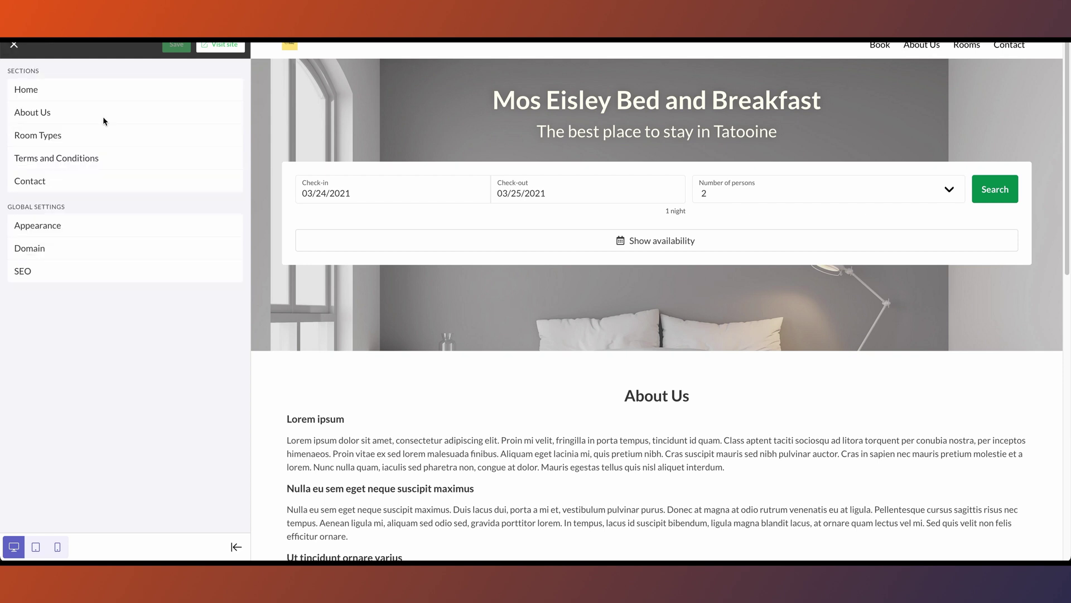
{"action": "left_click", "coordinate": [103, 119]}
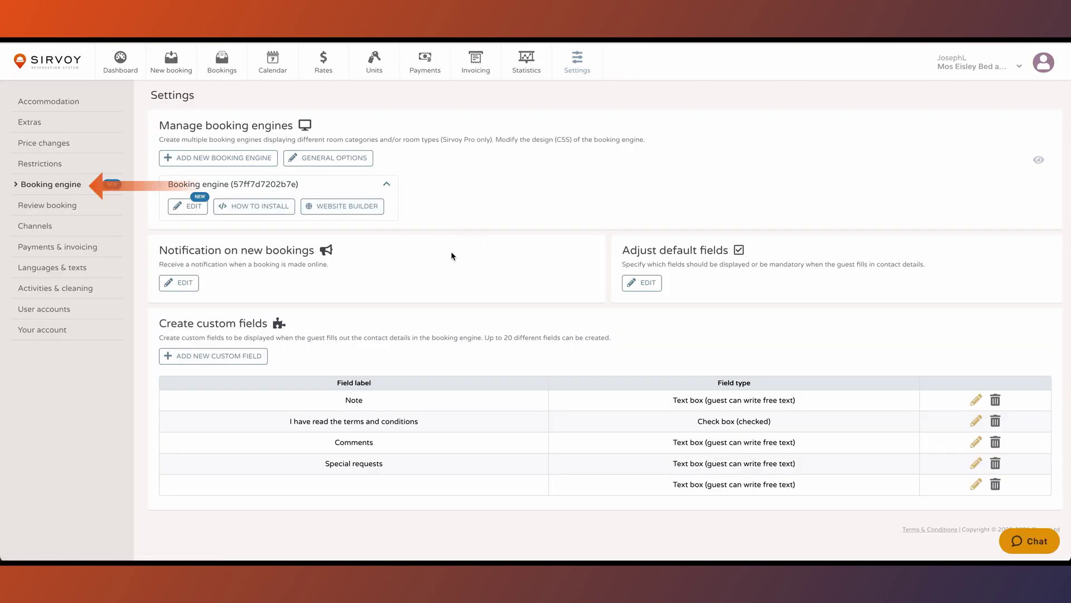
Complete the e-mail address that receives copies of new booking notifications
{"action": "left_click", "coordinate": [180, 283]}
{"action": "type", "text": "bi"}
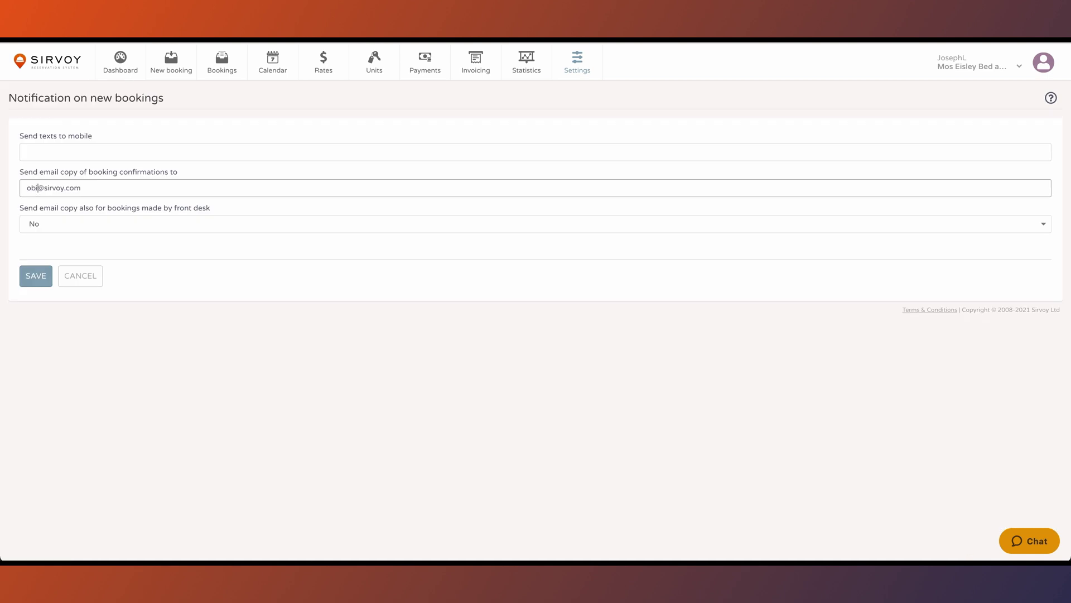
{"action": "type", "text": "wan"}
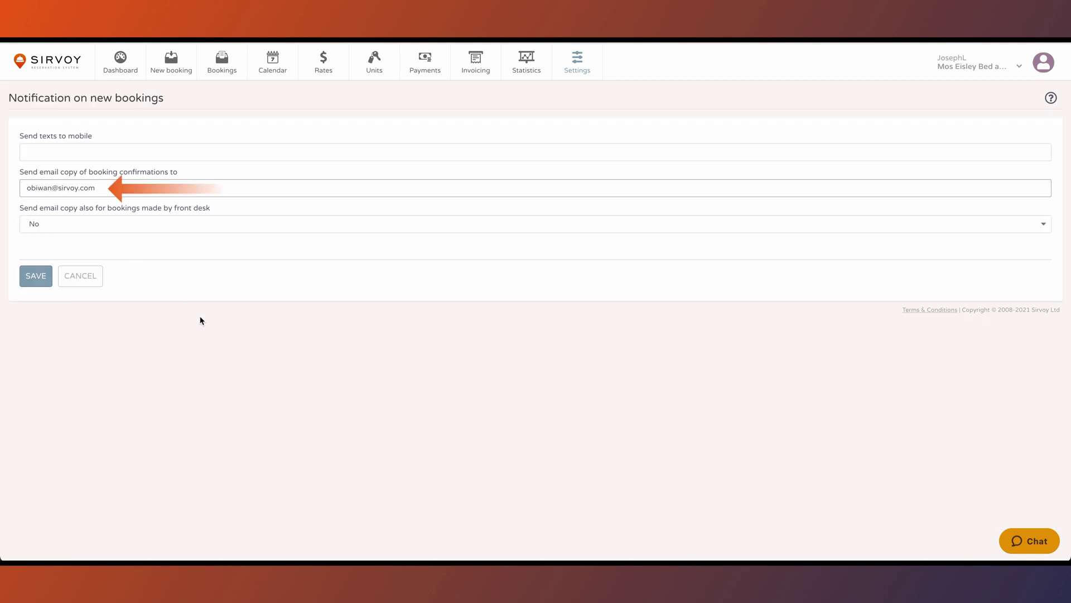
{"action": "left_click", "coordinate": [120, 211]}
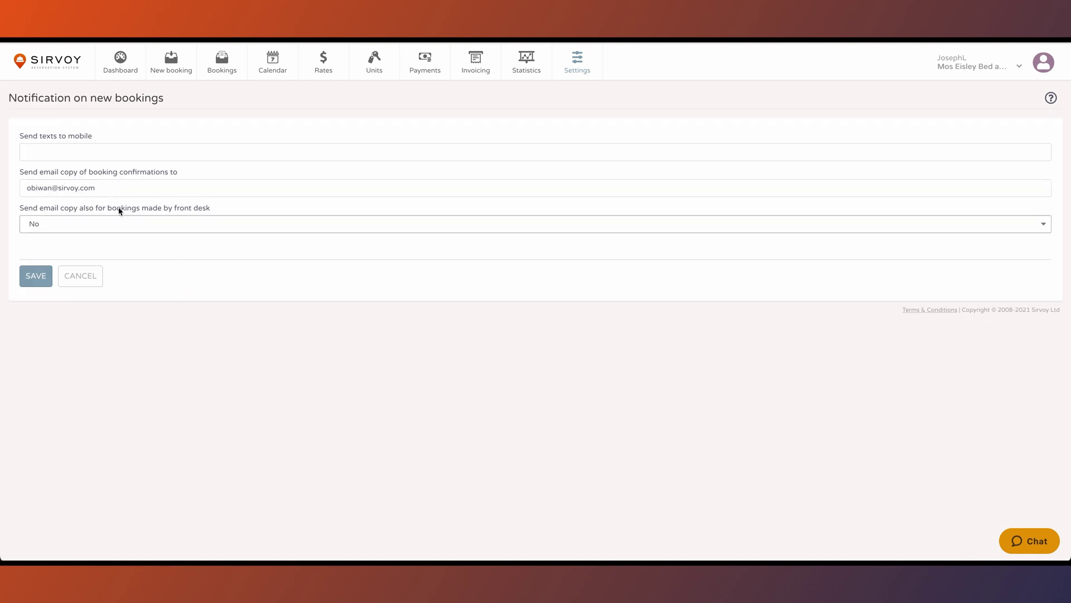
Start a new custom field and view the available field types
{"action": "left_click", "coordinate": [104, 191]}
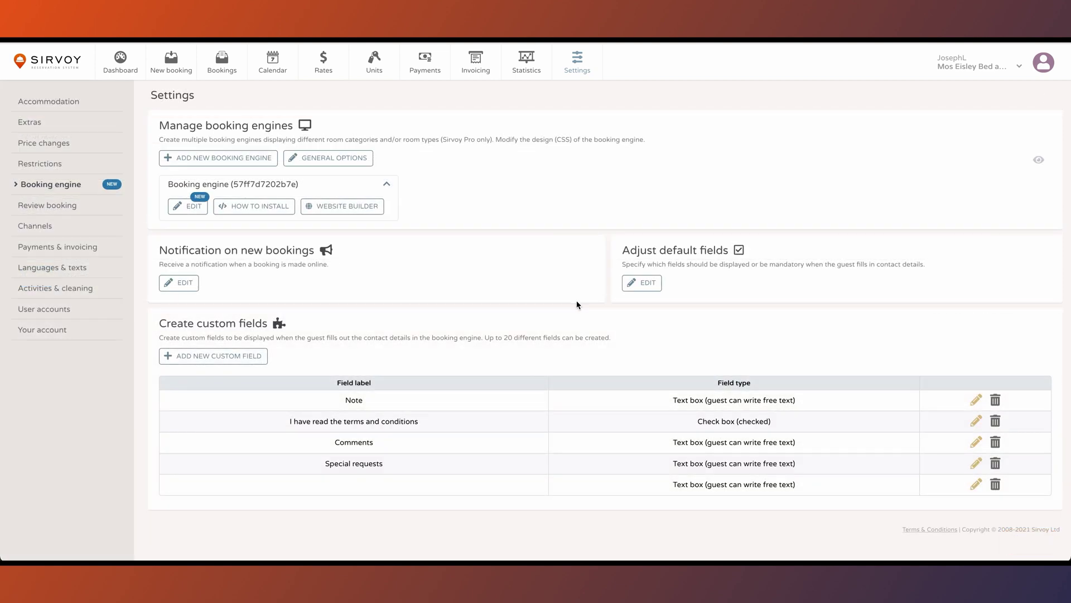
{"action": "left_click", "coordinate": [233, 352]}
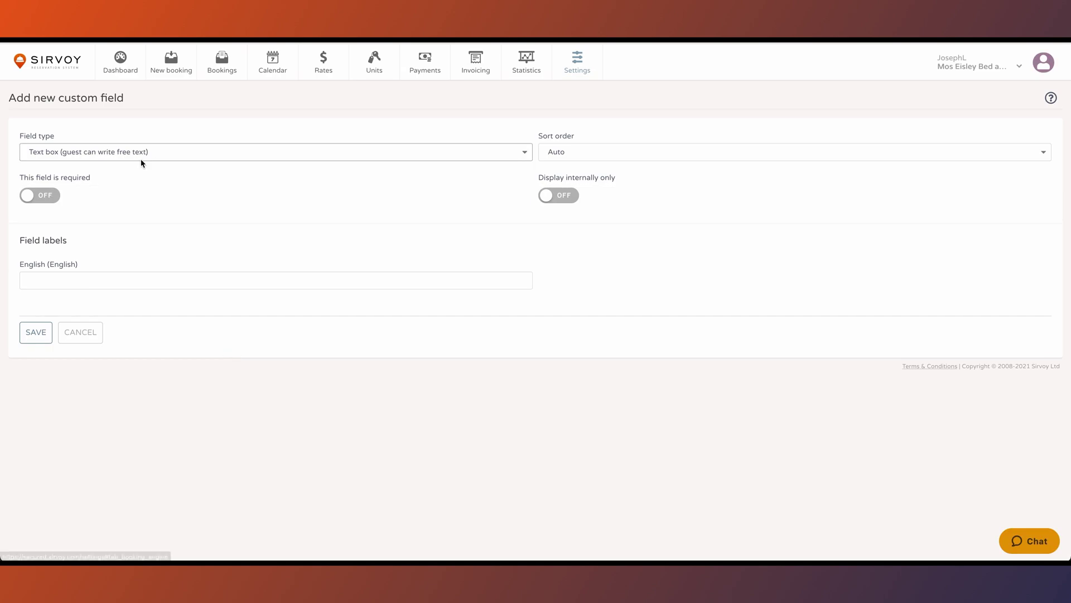
{"action": "left_click", "coordinate": [143, 156]}
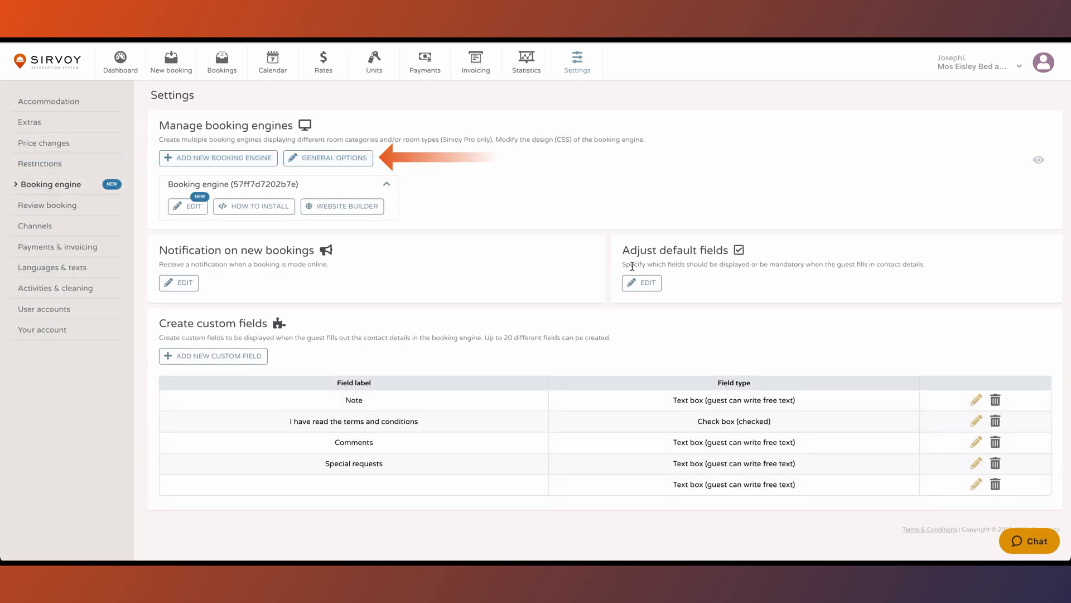
Set 'Allow bookings without accommodation (extras only)' to Yes in the general options
{"action": "left_click", "coordinate": [333, 158]}
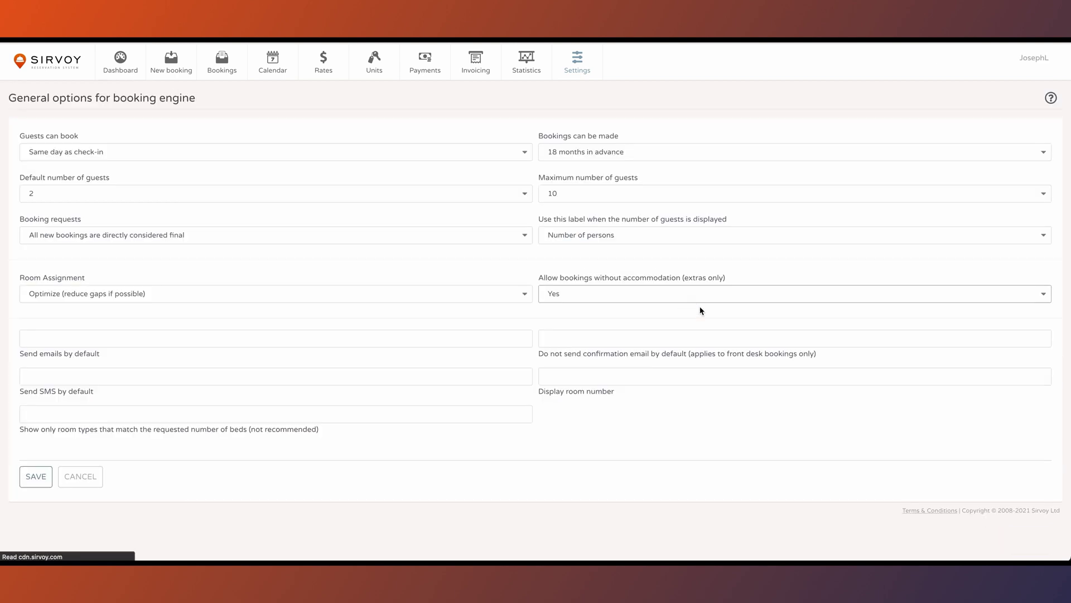
{"action": "left_click", "coordinate": [749, 293]}
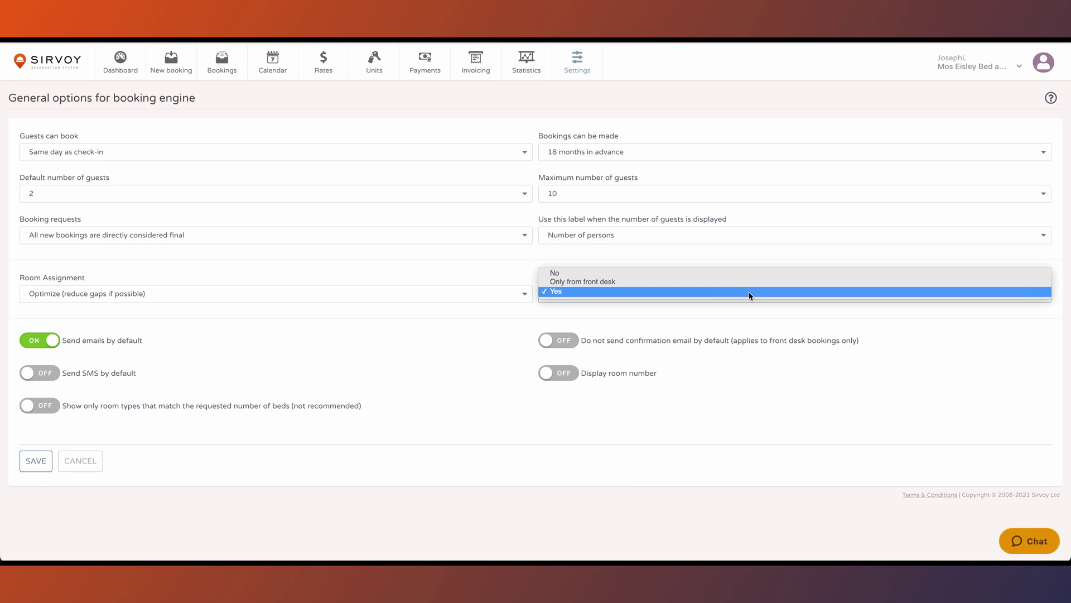
{"action": "left_click", "coordinate": [752, 323]}
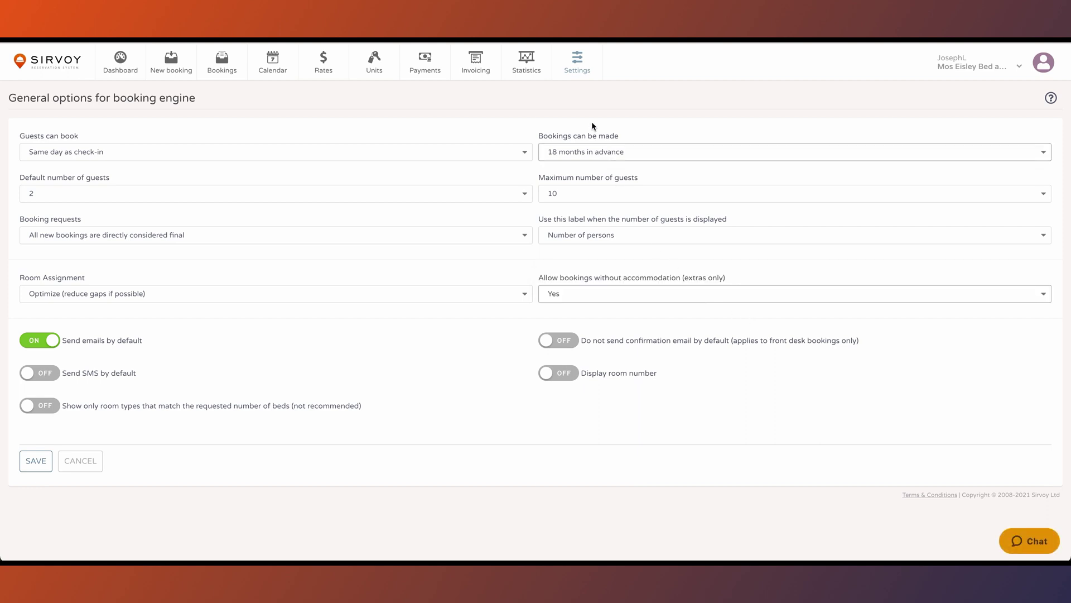
{"action": "left_click", "coordinate": [581, 74]}
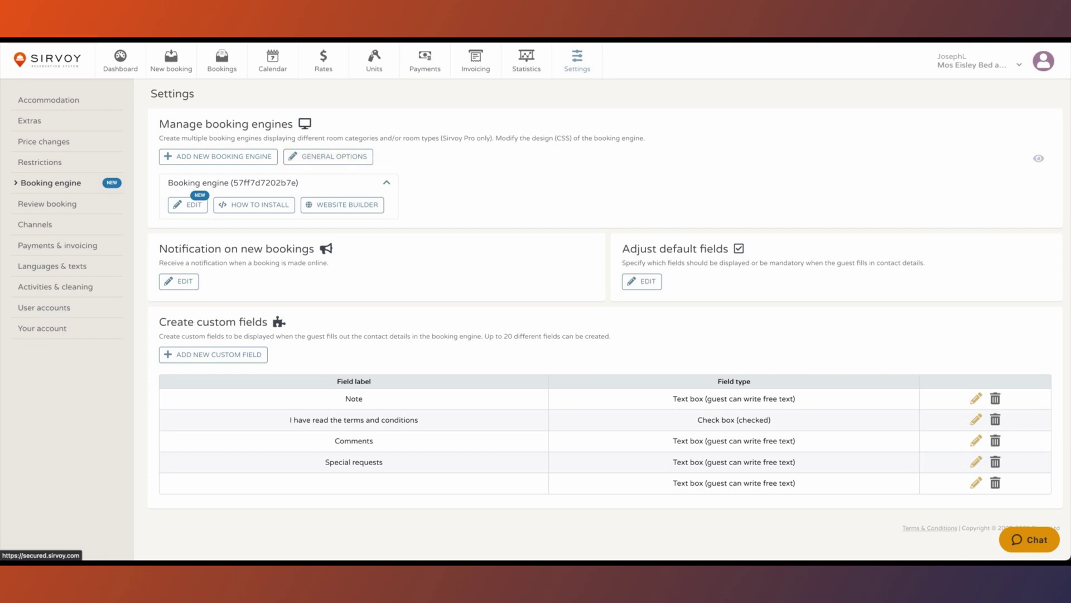
Edit the Double Room, toggle Internal room type on then off, and cancel without saving
{"action": "left_click", "coordinate": [578, 69]}
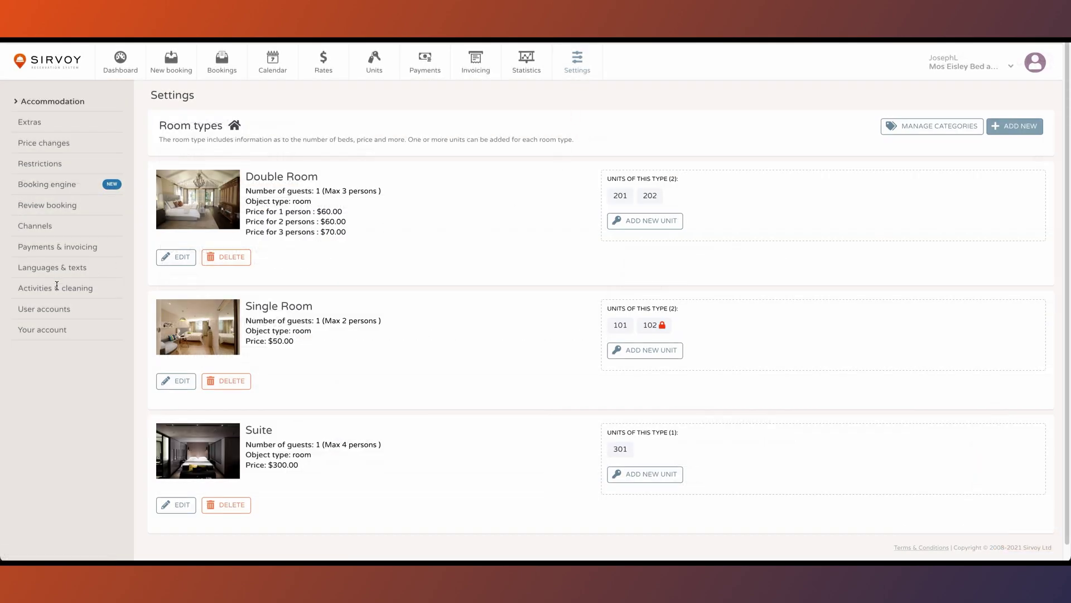
{"action": "left_click", "coordinate": [165, 257]}
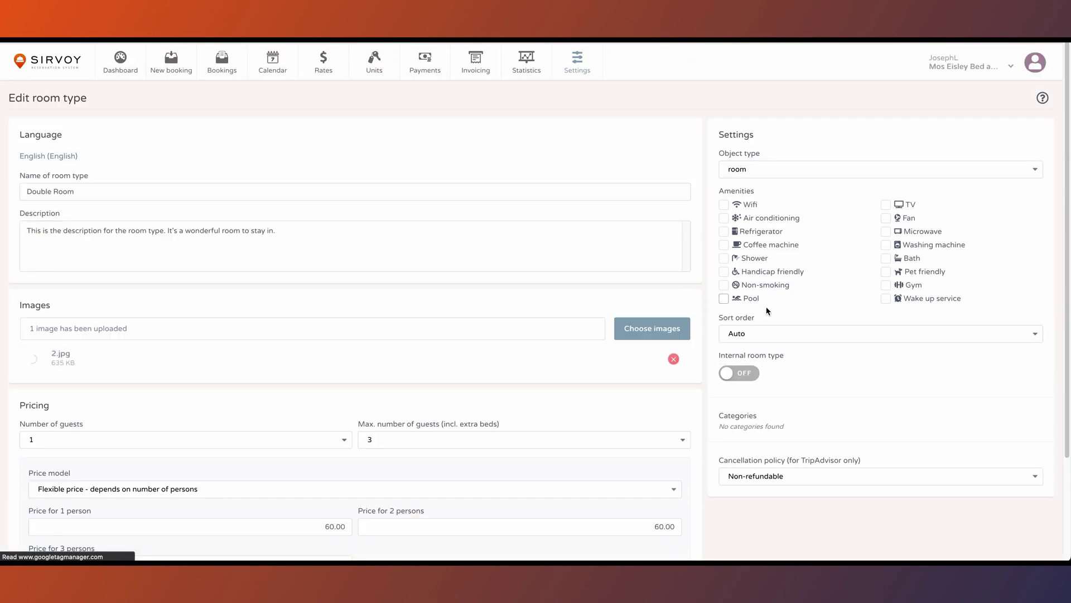
{"action": "left_click", "coordinate": [749, 379]}
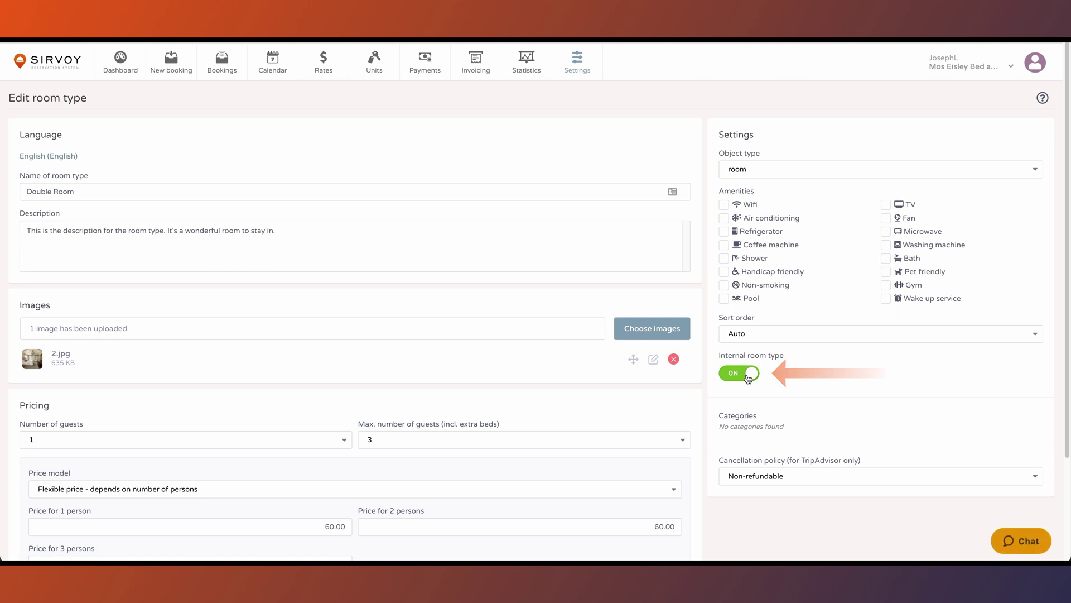
{"action": "left_click", "coordinate": [748, 373]}
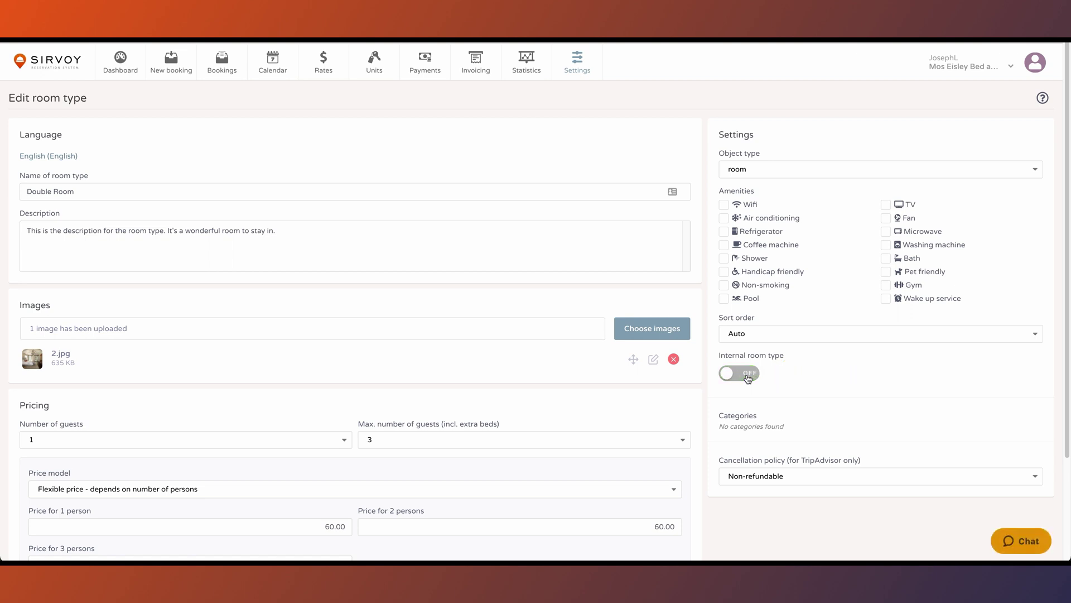
{"action": "scroll", "coordinate": [504, 368], "scroll_direction": "down", "scroll_amount": 2}
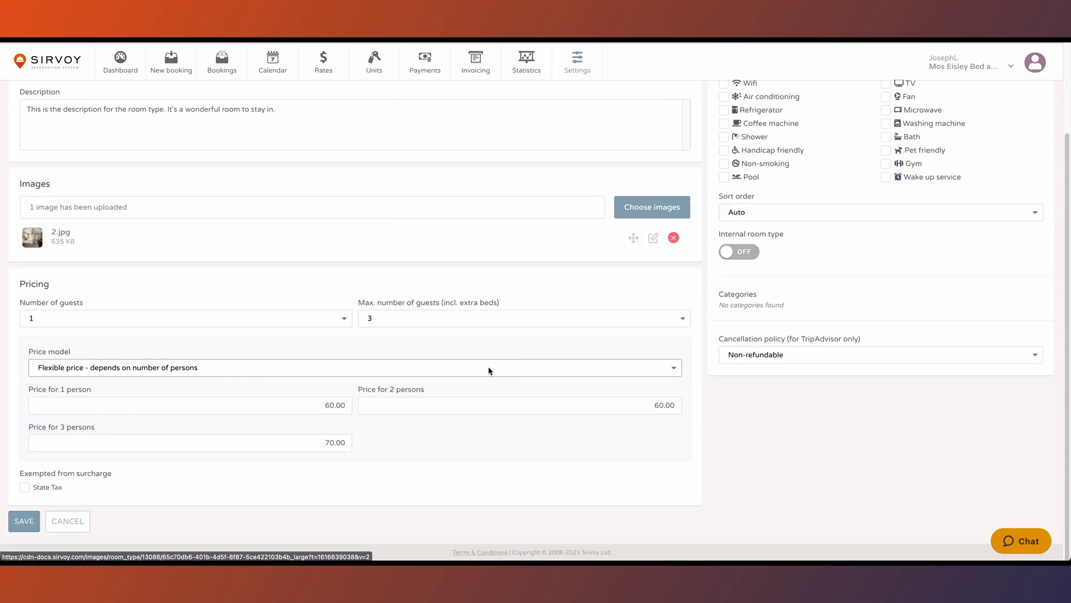
{"action": "left_click", "coordinate": [79, 523]}
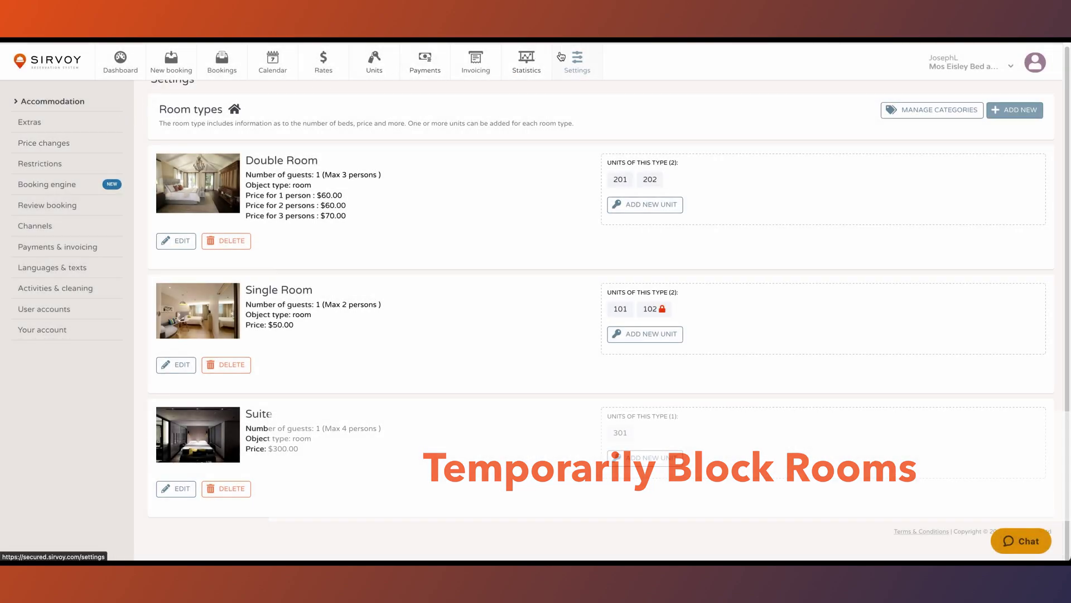
Create a restriction available again from 03/26/2021, blocking check-ins, stays and check-outs on all days
{"action": "left_click", "coordinate": [578, 61]}
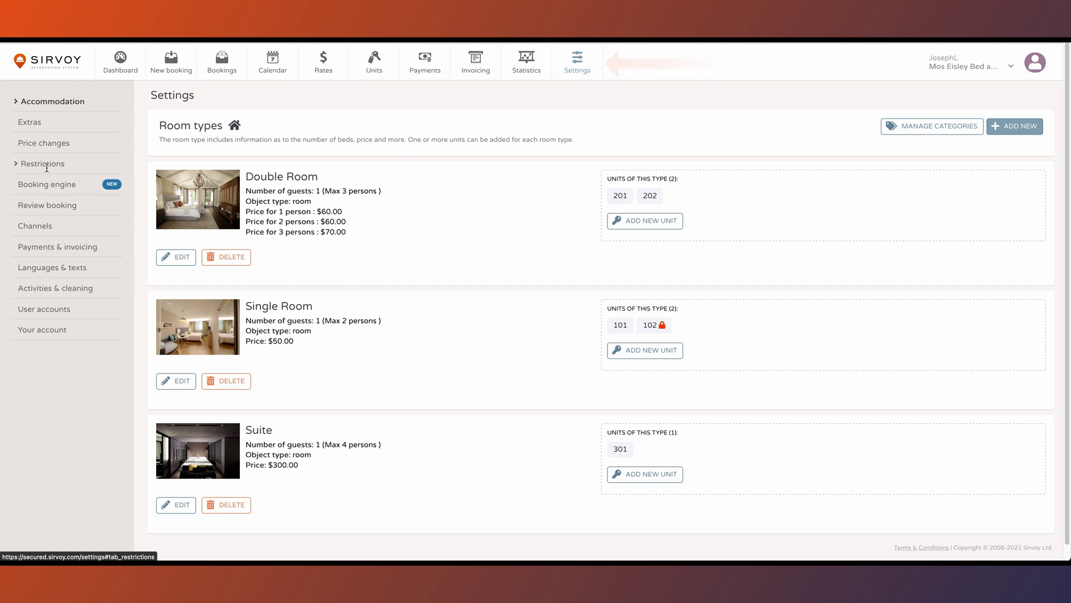
{"action": "left_click", "coordinate": [48, 167]}
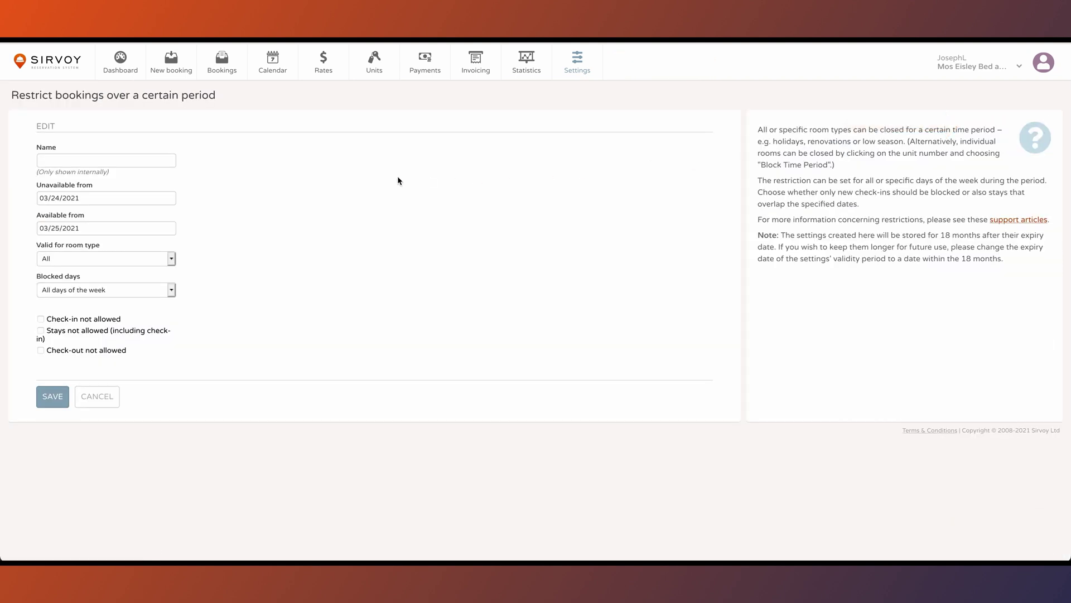
{"action": "left_click", "coordinate": [79, 229]}
{"action": "left_click", "coordinate": [147, 332]}
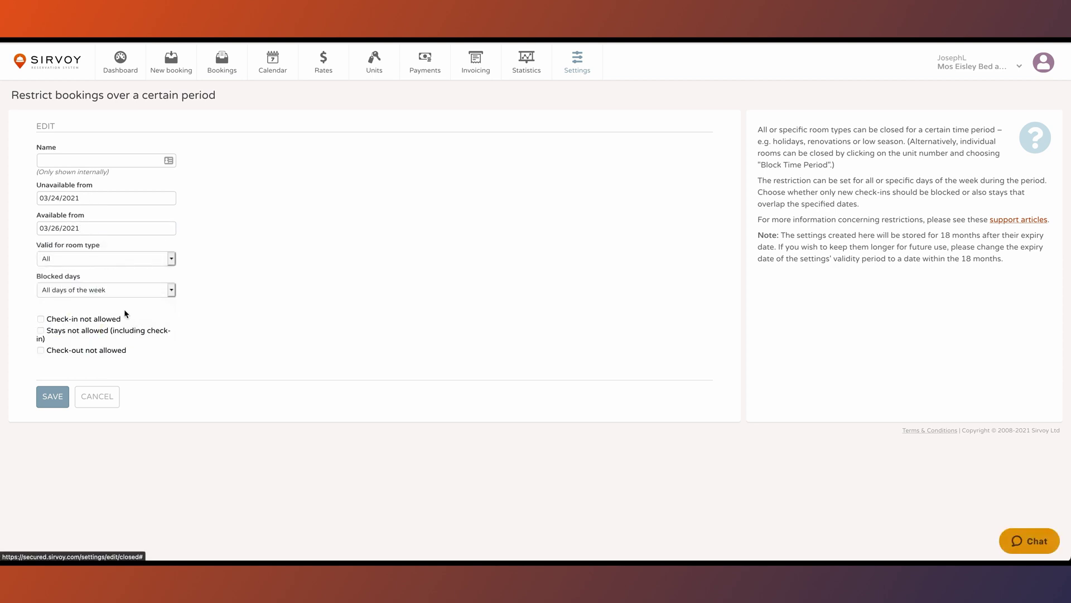
{"action": "left_click", "coordinate": [92, 263]}
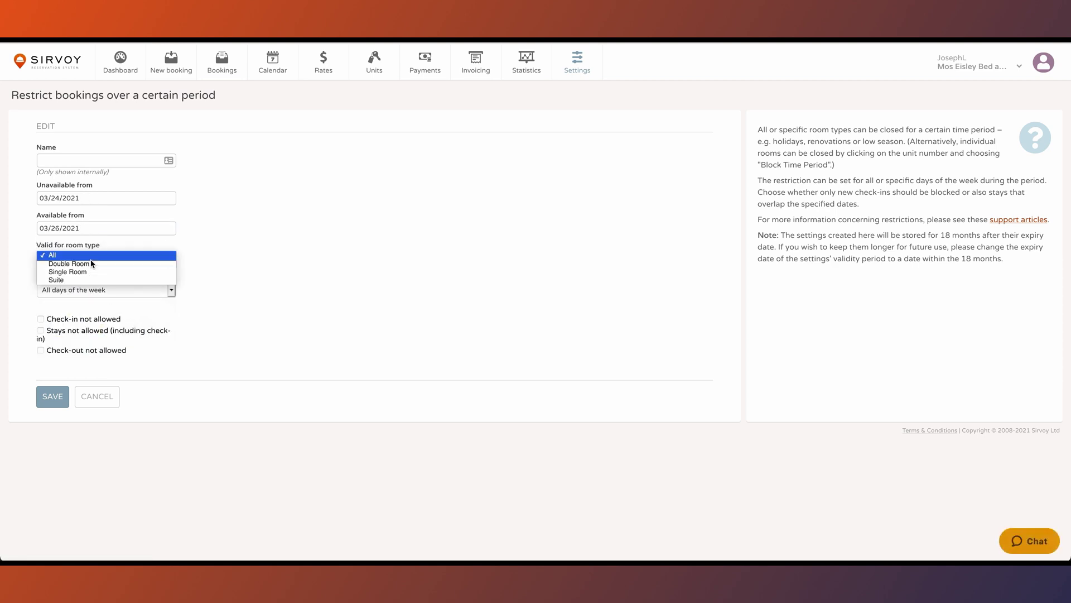
{"action": "key", "text": "Escape"}
{"action": "left_click", "coordinate": [106, 292]}
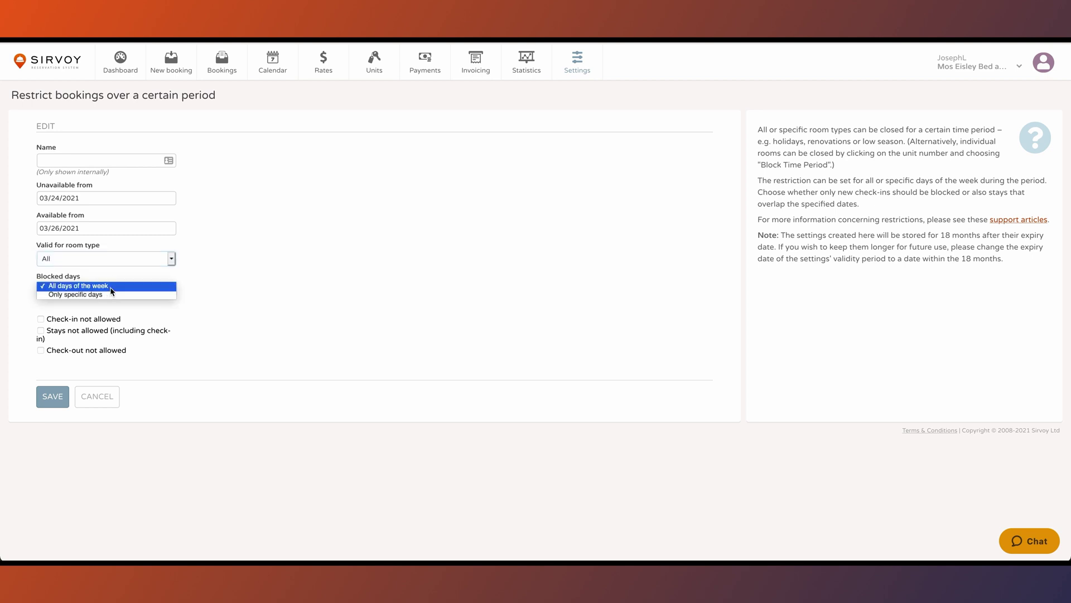
{"action": "left_click", "coordinate": [111, 290]}
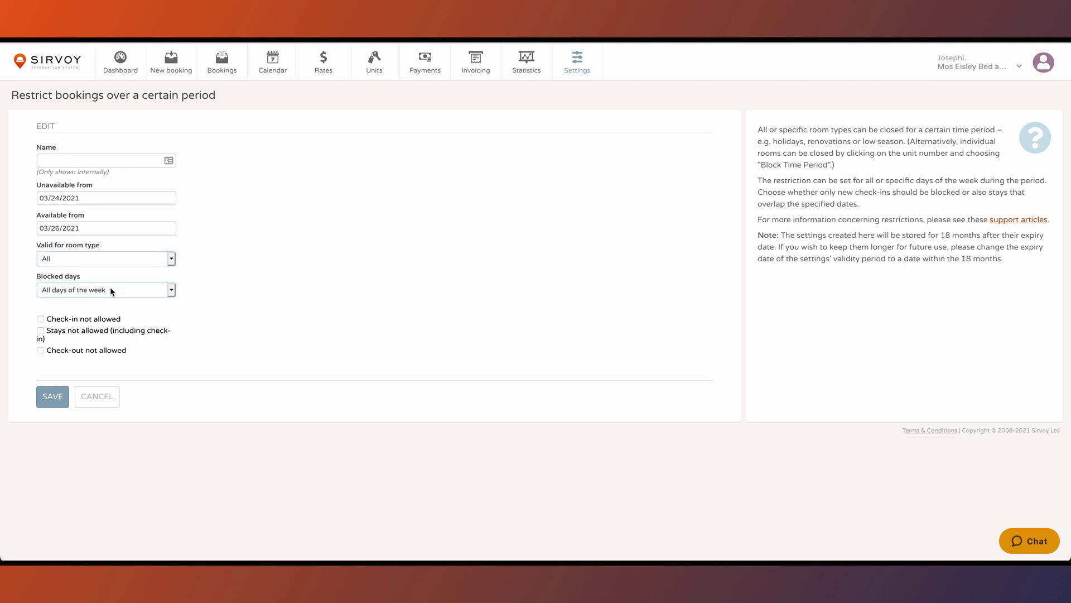
{"action": "left_click", "coordinate": [40, 319]}
Name the restriction 'Spring Closure'
{"action": "left_click", "coordinate": [87, 161]}
{"action": "type", "text": "Sri"}
{"action": "key", "text": "BackSpace"}
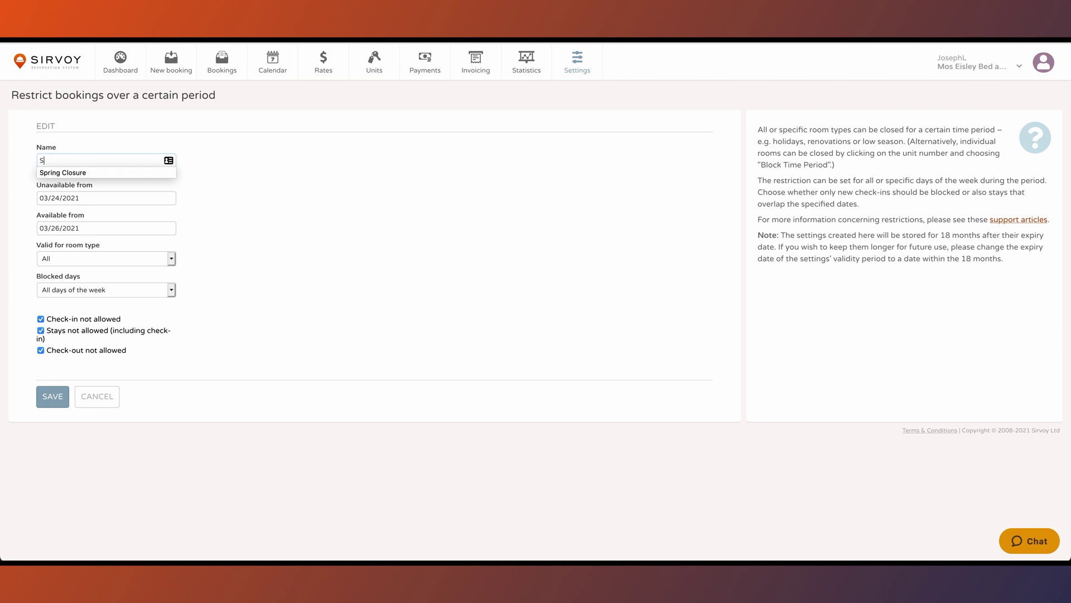
{"action": "left_click", "coordinate": [92, 173]}
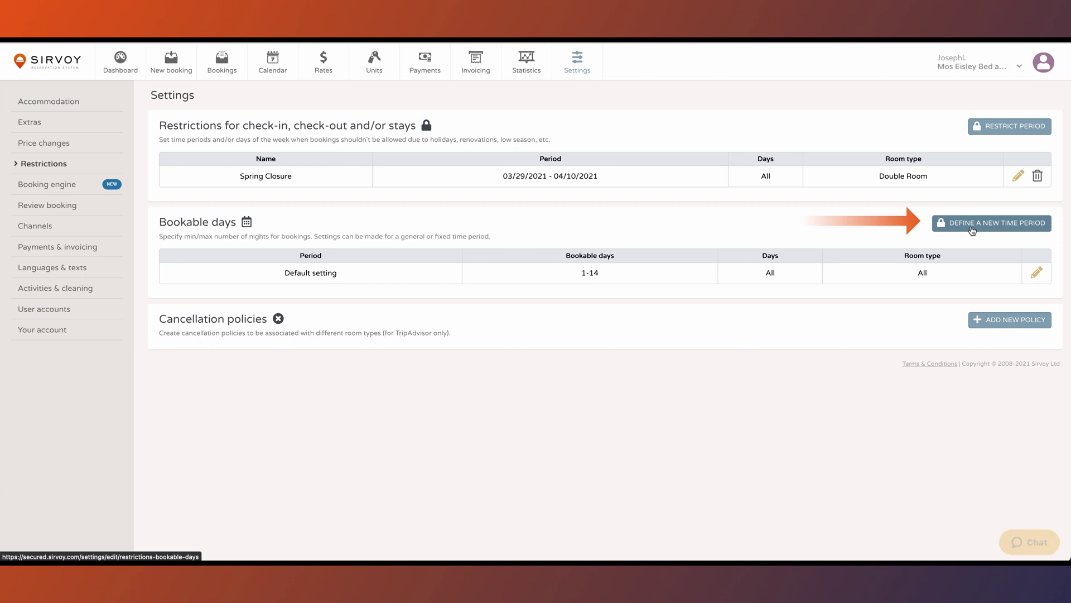
Start defining a new bookable-days time period
{"action": "left_click", "coordinate": [972, 226]}
Require stays of 2 to 24 nights with check-ins allowed only Friday through Sunday
{"action": "left_click", "coordinate": [260, 162]}
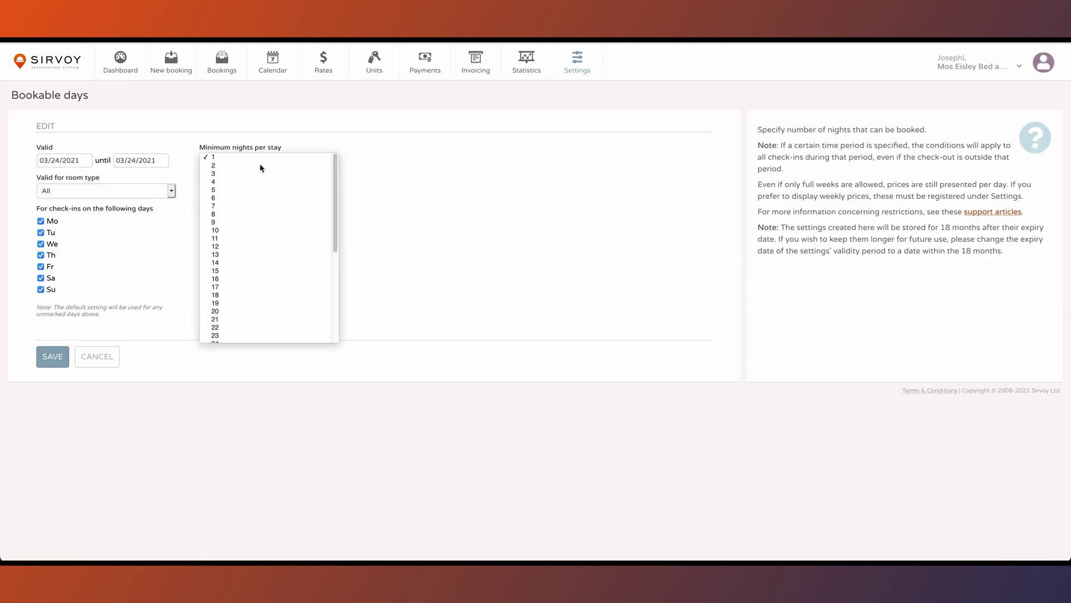
{"action": "left_click", "coordinate": [255, 167]}
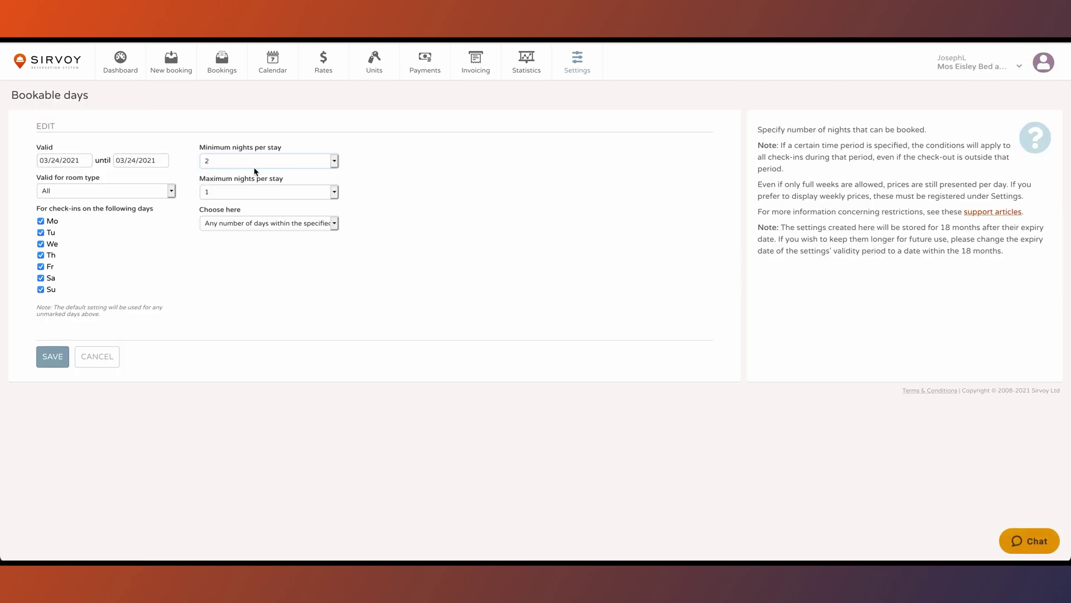
{"action": "left_click", "coordinate": [272, 191]}
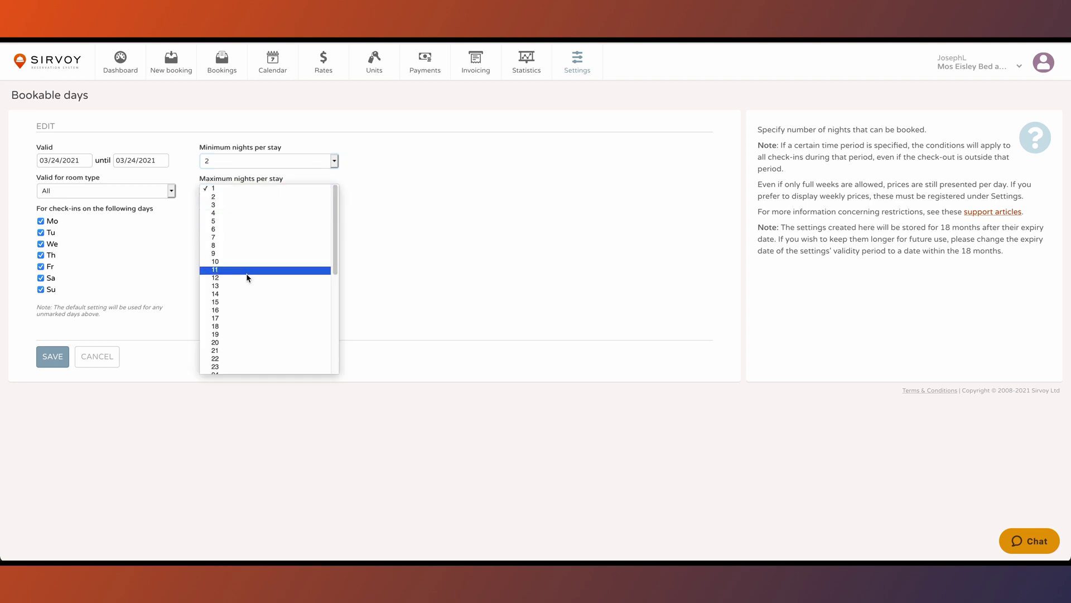
{"action": "left_click", "coordinate": [241, 378]}
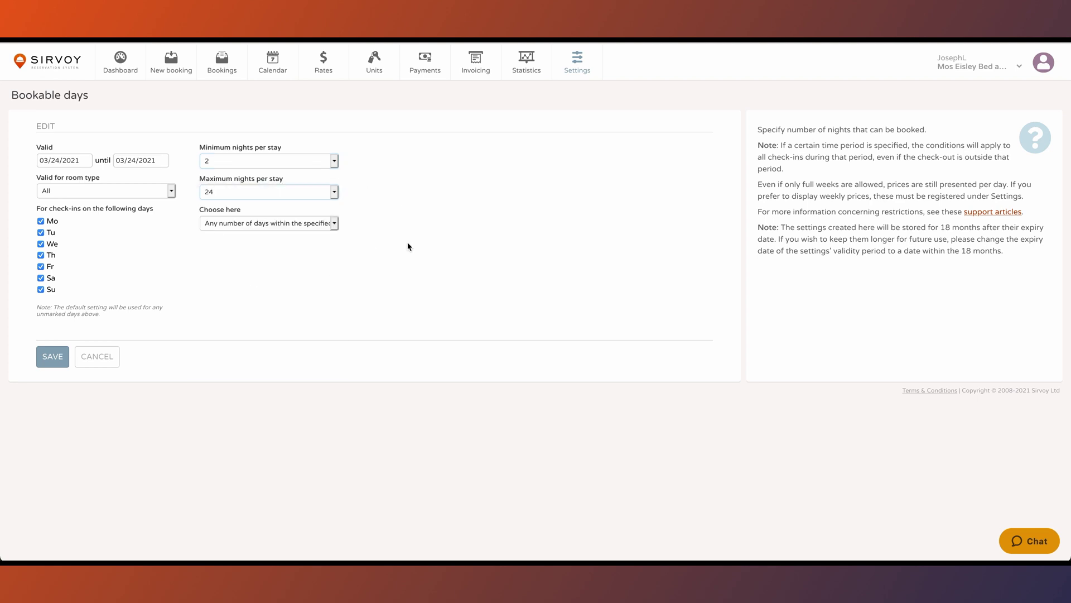
{"action": "left_click", "coordinate": [41, 256]}
{"action": "left_click", "coordinate": [40, 244]}
{"action": "left_click", "coordinate": [41, 232]}
{"action": "left_click", "coordinate": [41, 221]}
End the bookable-days period on 03/01/2022, save it, and open the Calendar
{"action": "left_click", "coordinate": [131, 161]}
{"action": "left_click", "coordinate": [220, 178]}
{"action": "left_click", "coordinate": [212, 187]}
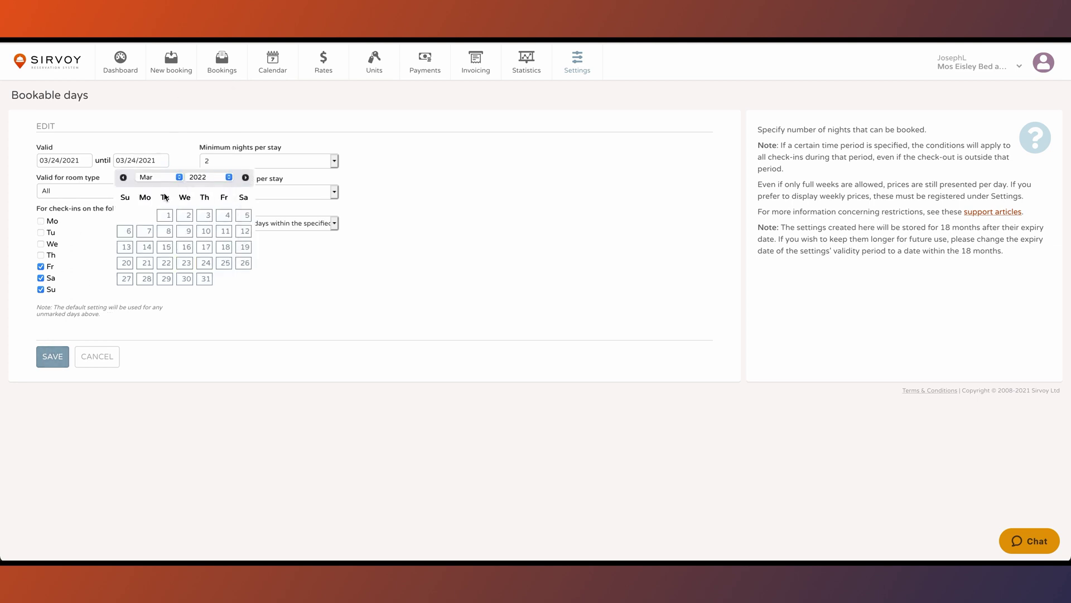
{"action": "left_click", "coordinate": [164, 215]}
{"action": "left_click", "coordinate": [63, 361]}
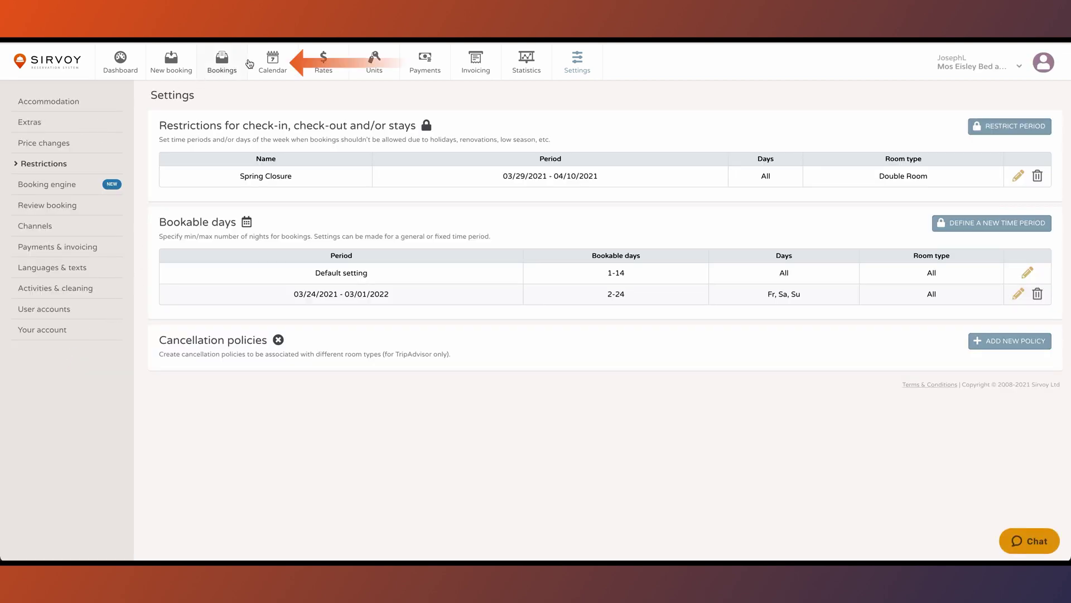
{"action": "left_click", "coordinate": [290, 64]}
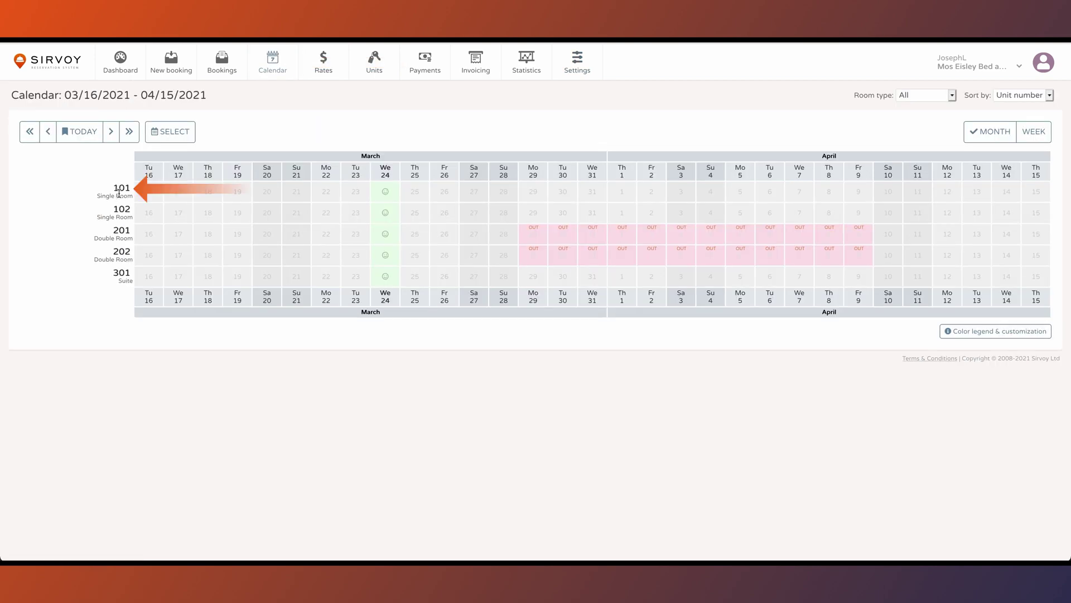
Block unit 101 for Repairs from 03/16/2021 until 03/24/2021, coloured red
{"action": "left_click", "coordinate": [117, 193]}
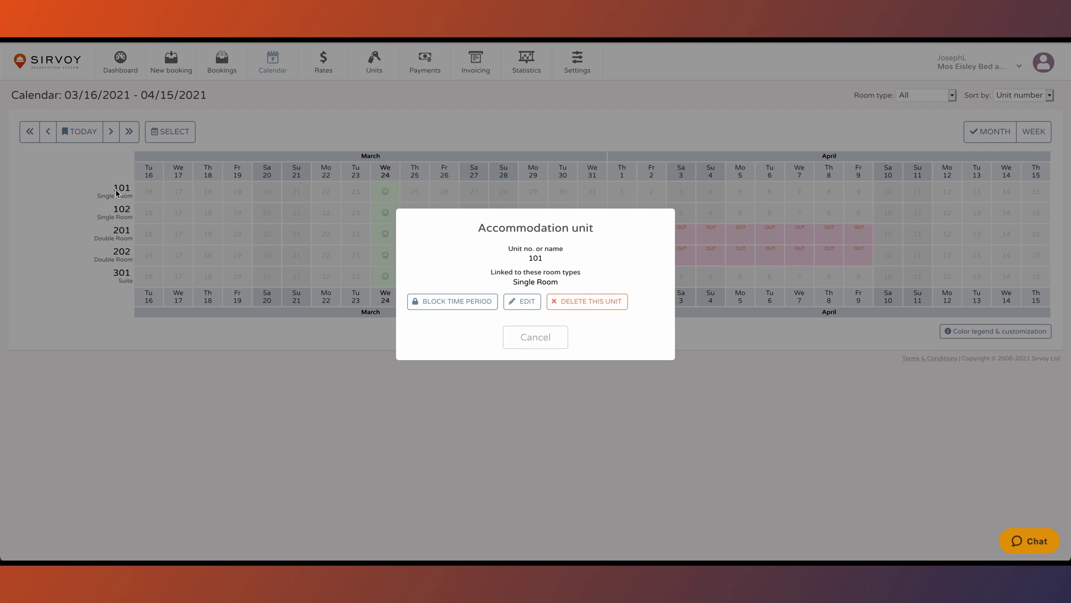
{"action": "left_click", "coordinate": [445, 302]}
{"action": "left_click", "coordinate": [439, 254]}
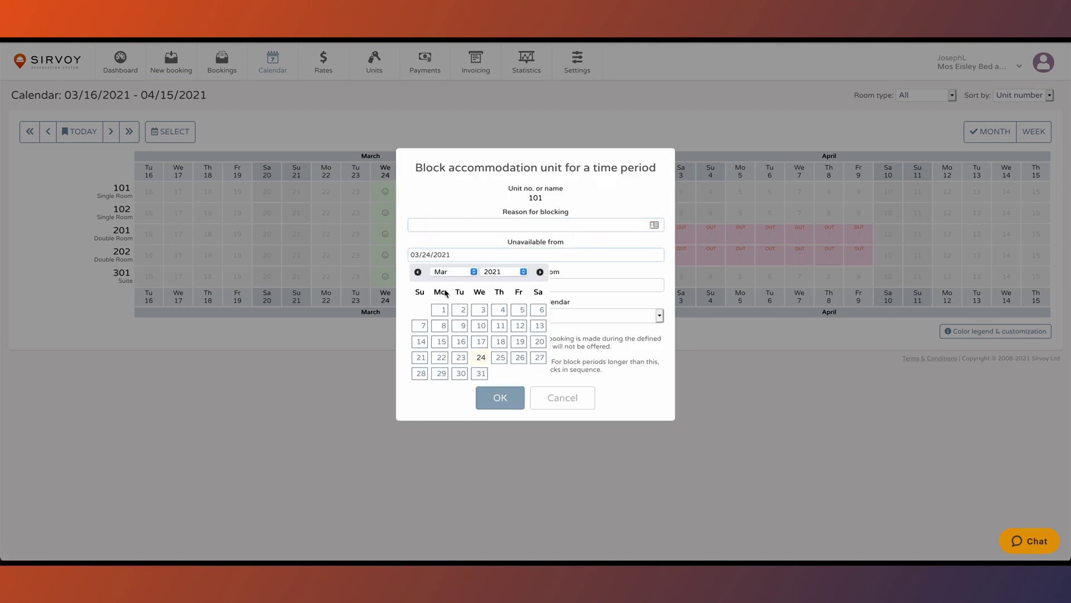
{"action": "left_click", "coordinate": [460, 342]}
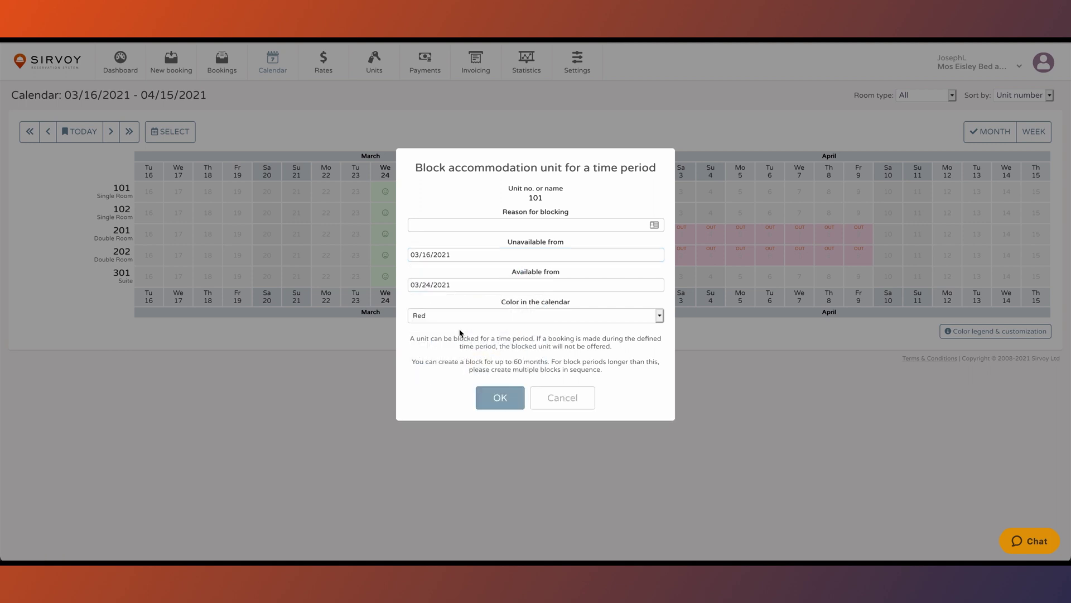
{"action": "left_click", "coordinate": [497, 225]}
{"action": "type", "text": "Repairs"}
{"action": "left_click", "coordinate": [495, 403]}
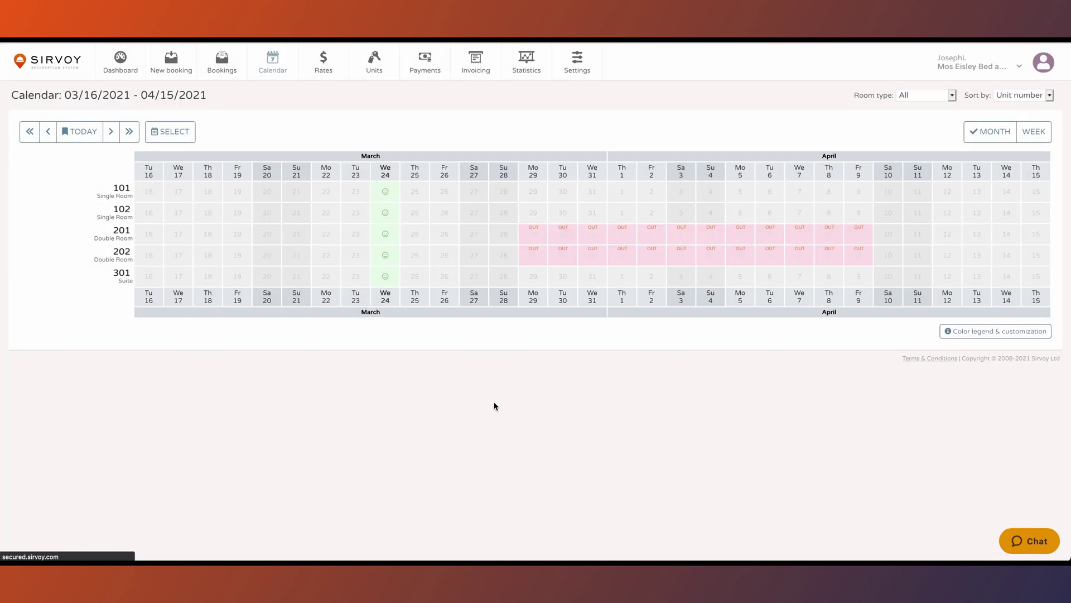